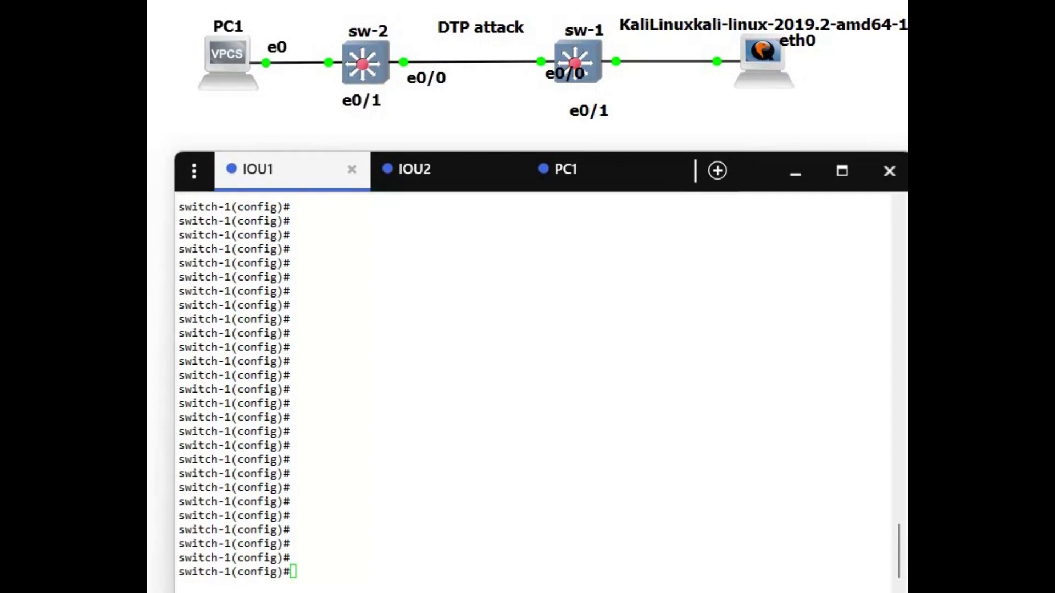
Check switch-1's current trunk status with 'do show interfaces trunk'.
click(494, 373)
text(show)
key(BackSpace)
key(BackSpace)
key(BackSpace)
key(BackSpace)
text(do show i)
text(nt)
key(Tab)
text(tr)
key(Tab)
key(Return)
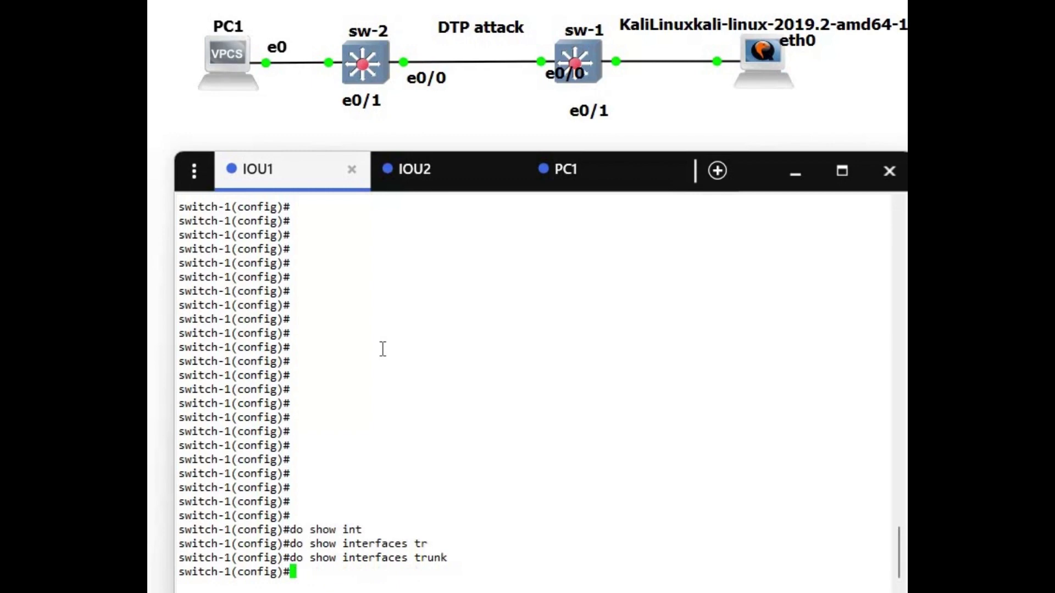
key(Return)
key(Return)
key(Return)
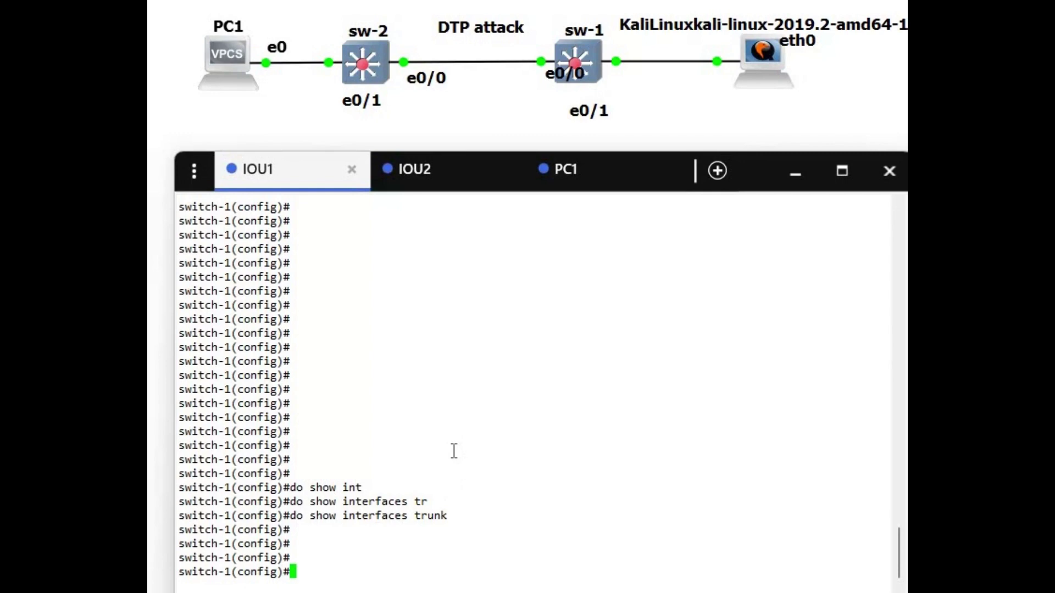
text(int)
Set switch-1 Ethernet 0/0 to dot1q encapsulation and trunk mode, then exit to global configuration.
key(Tab)
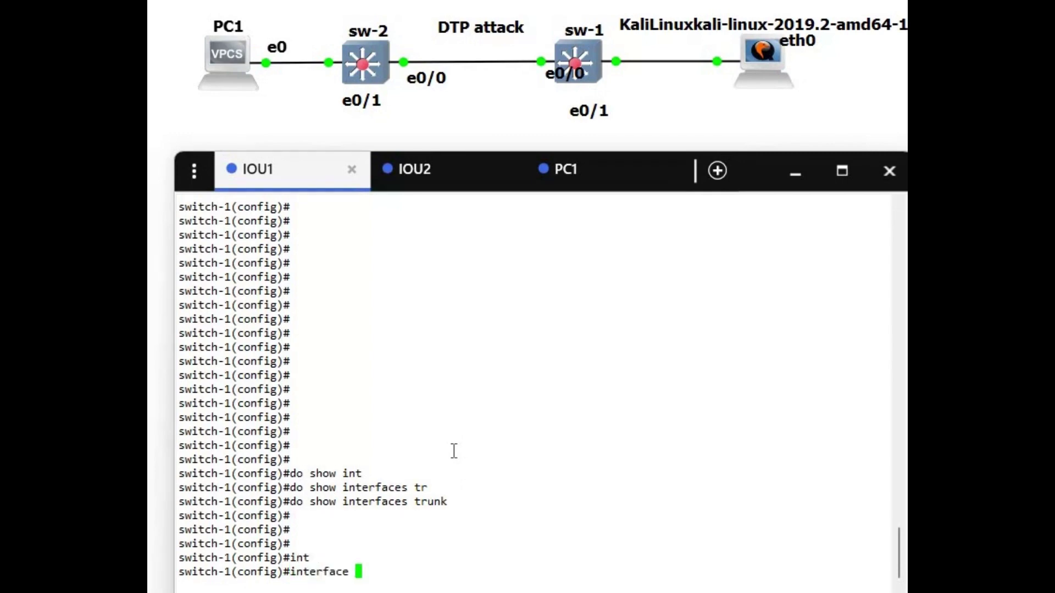
text(eth)
key(Tab)
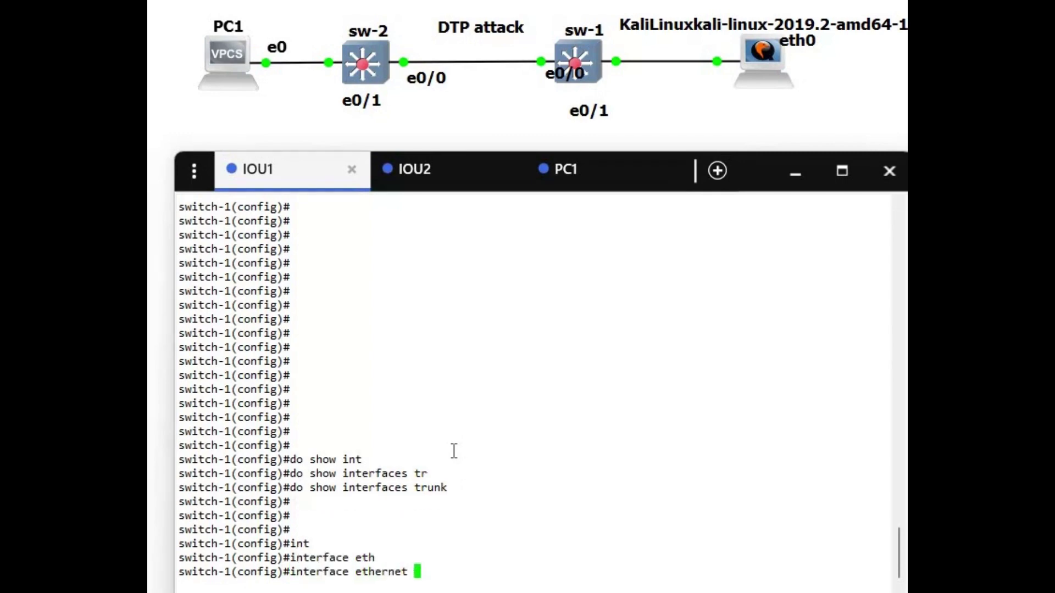
text(0/0)
key(Return)
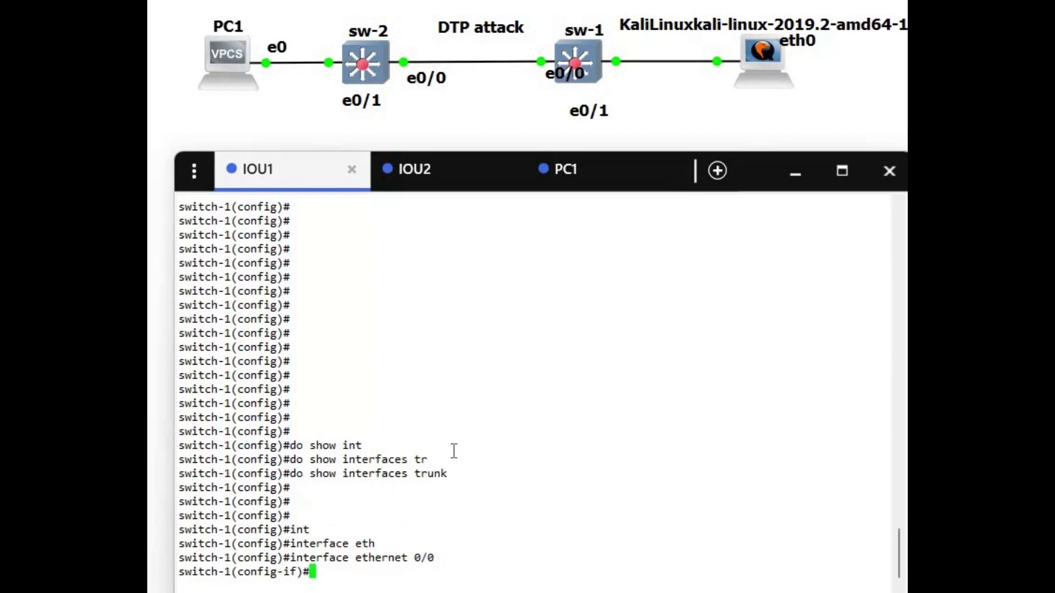
text(swi)
key(Tab)
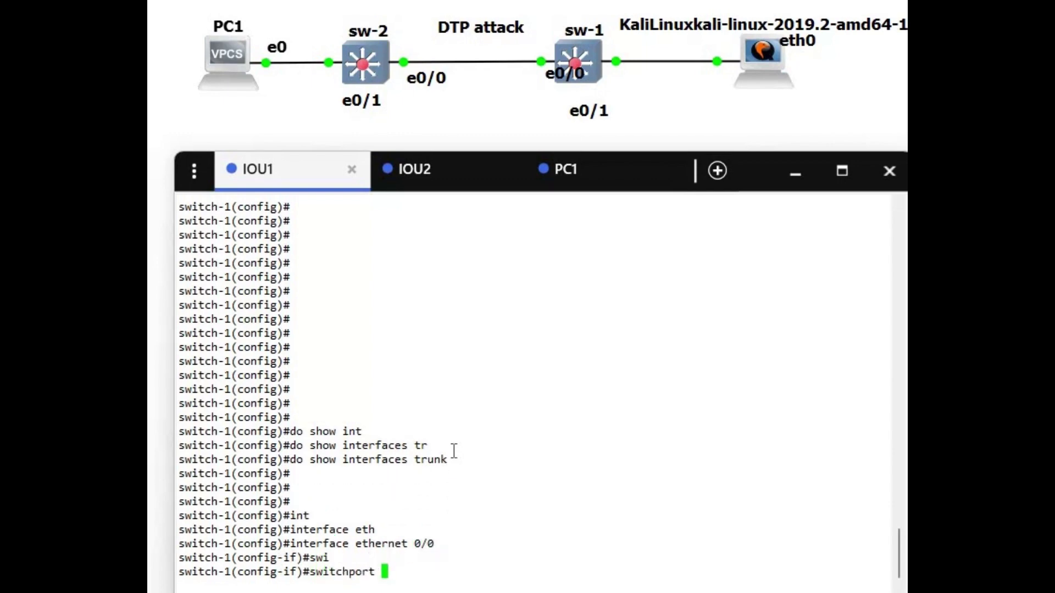
text(tr)
key(Tab)
text(en)
key(Tab)
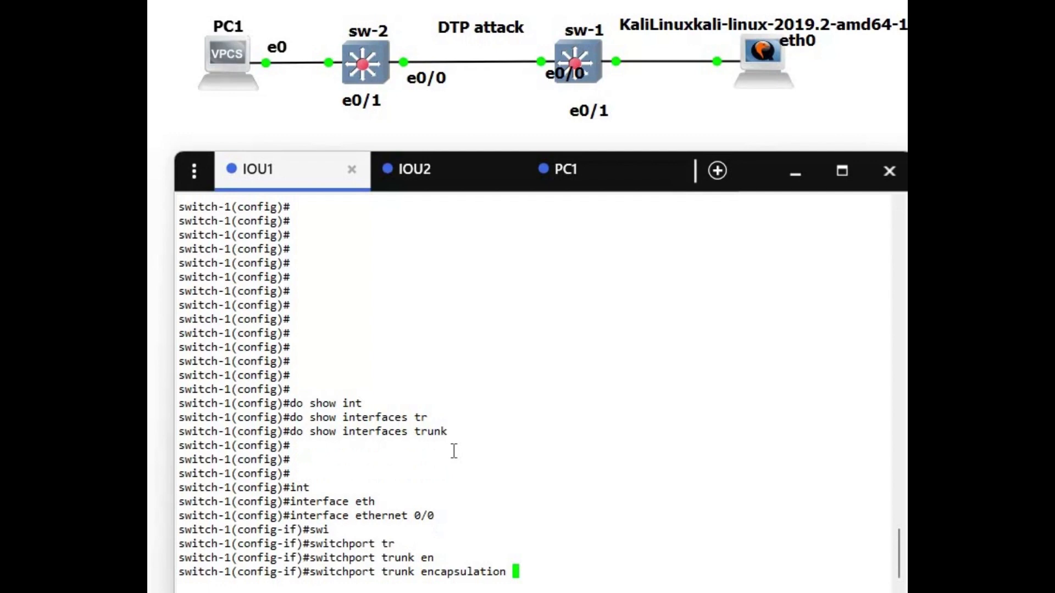
text(do)
key(Tab)
key(Return)
text(switch-1(config-if)#swi)
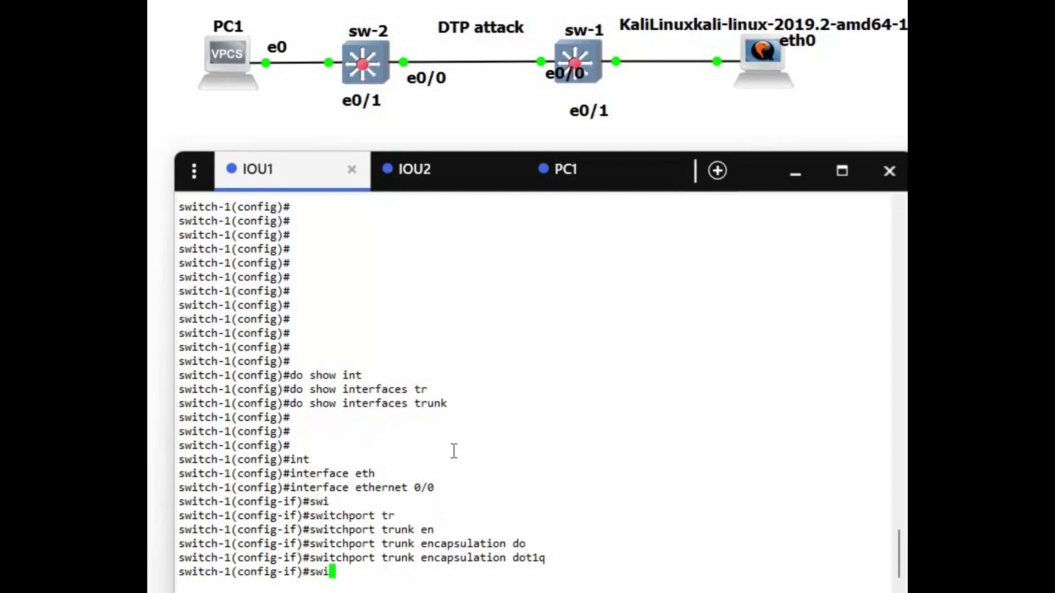
key(Tab)
text(mo)
key(Tab)
text(tr)
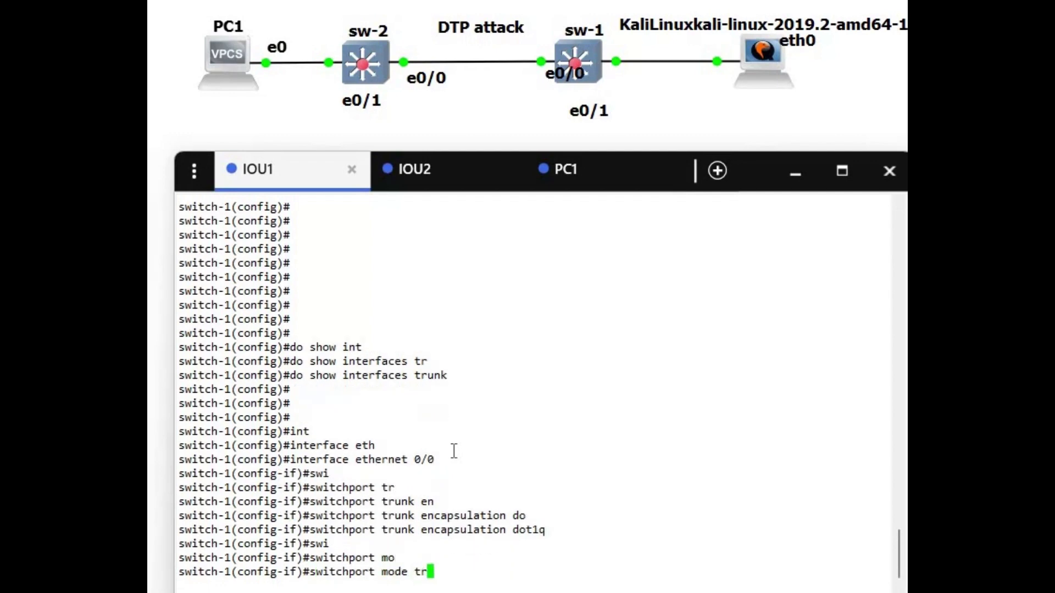
key(Tab)
key(Return)
text(exit)
key(Return)
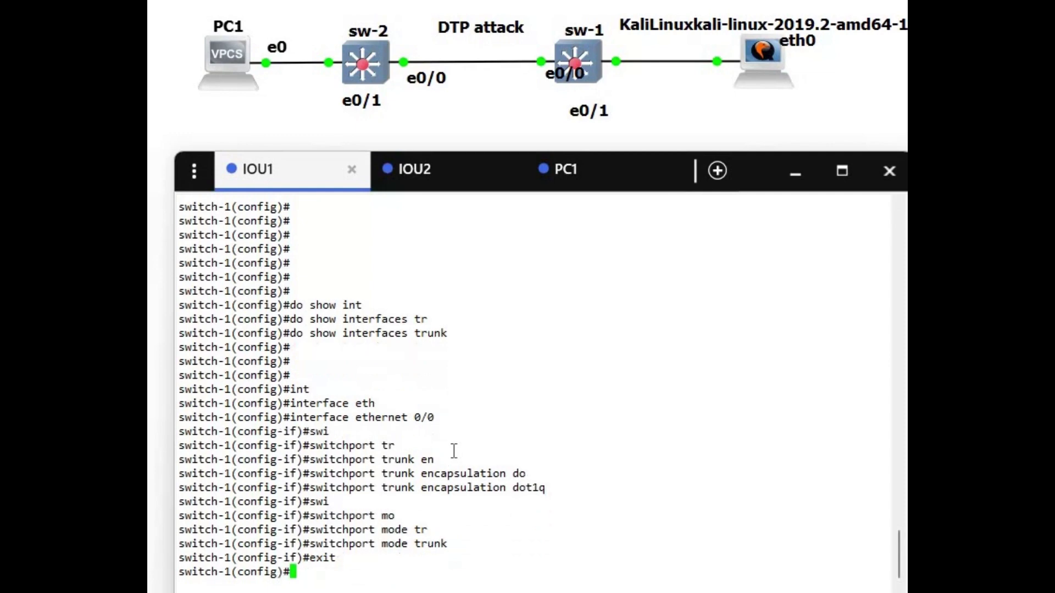
key(Return)
key(Return)
key(Return)
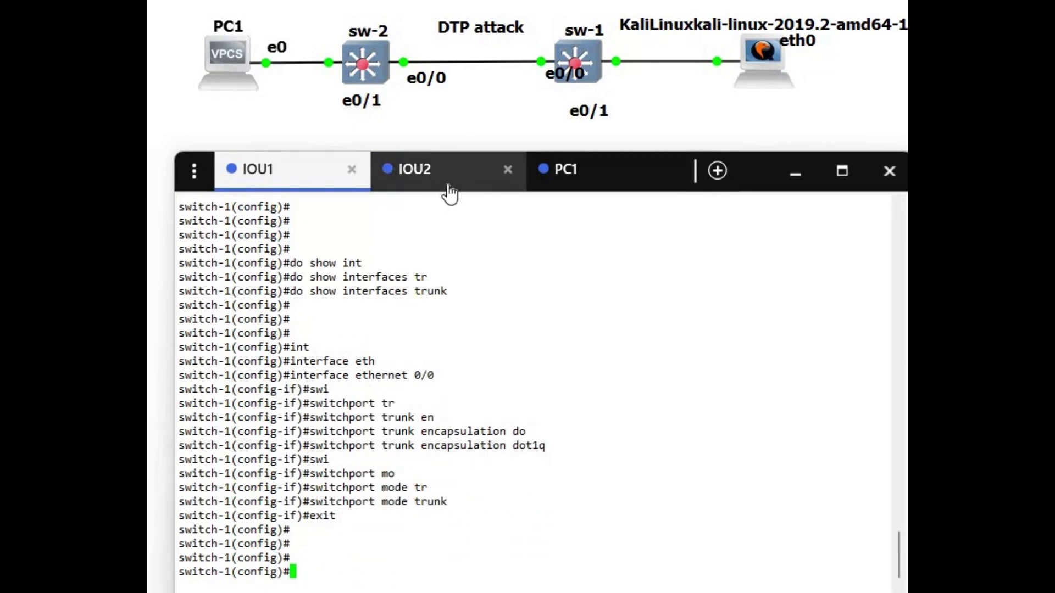
On switch-2, give interface Ethernet 0/0 802.1Q (dot1q) trunk encapsulation.
click(442, 185)
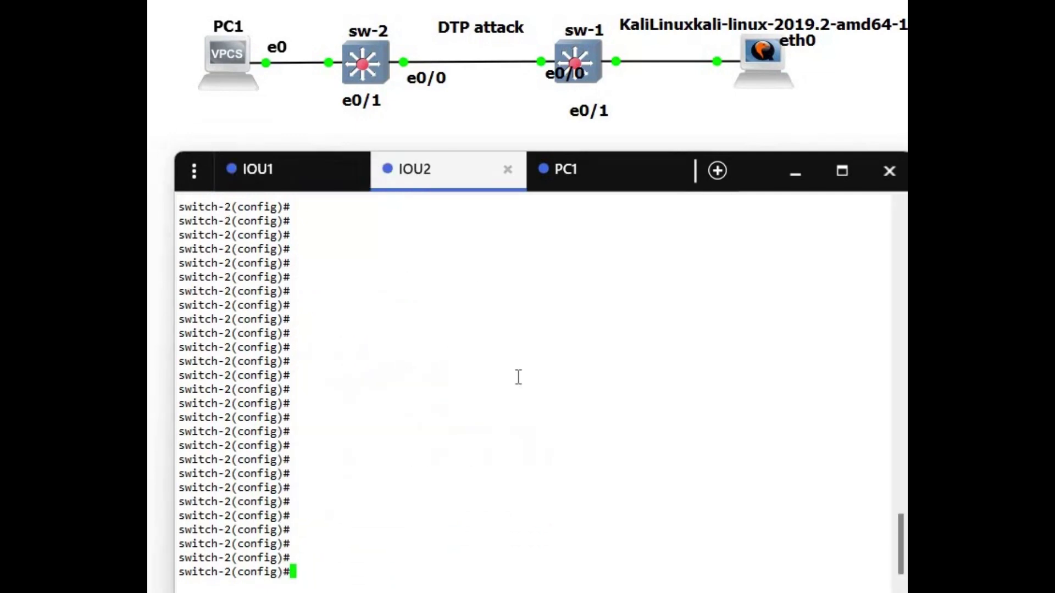
text(in)
text(t)
key(Tab)
text(eth)
key(Tab)
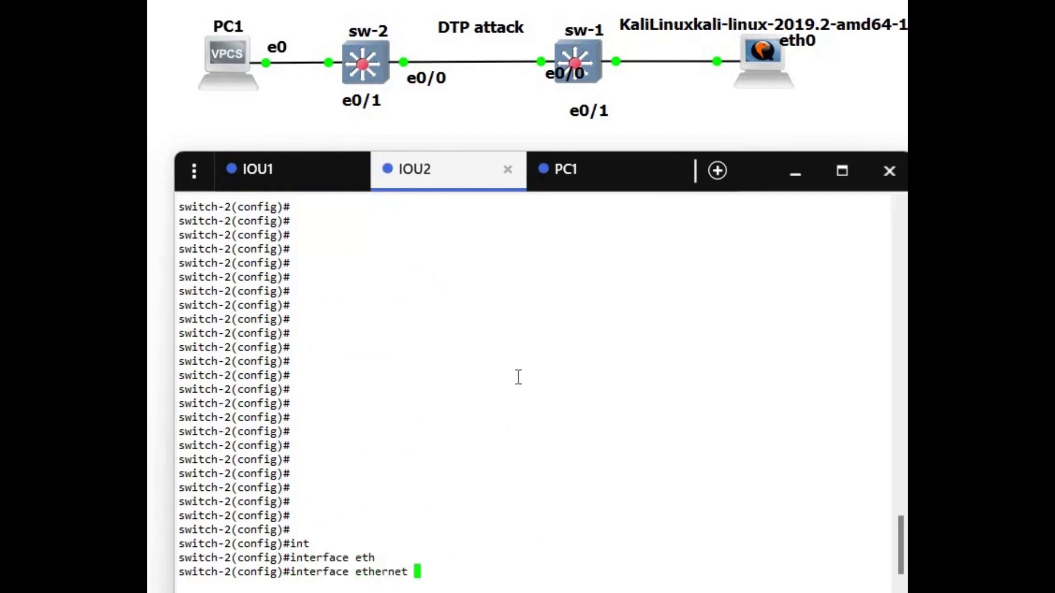
text(0/0)
key(Return)
text(switch-2(config-if)#sw)
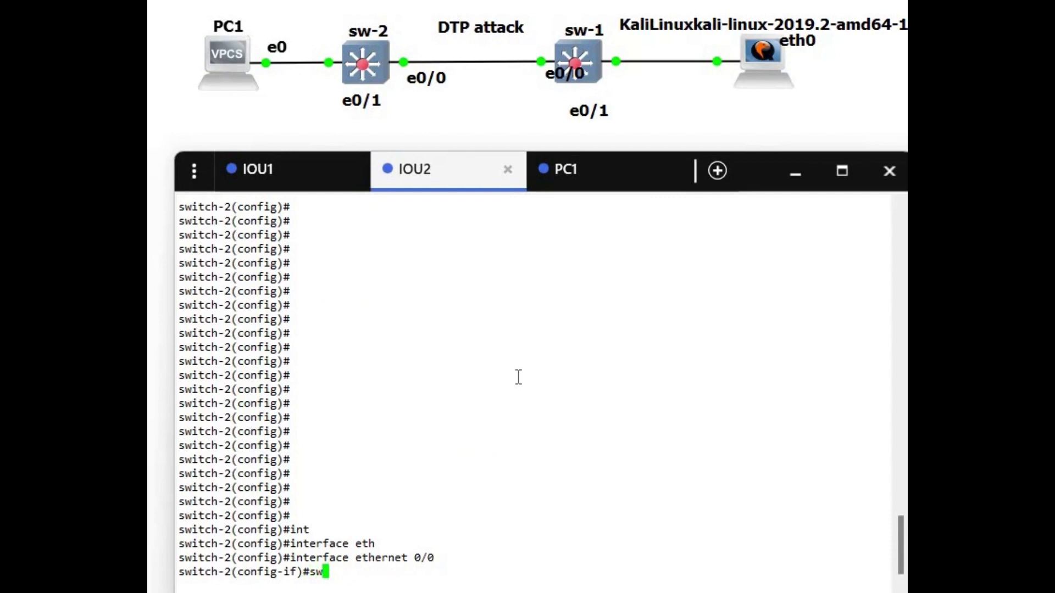
text(i)
key(Tab)
text(tr)
key(Tab)
text(en)
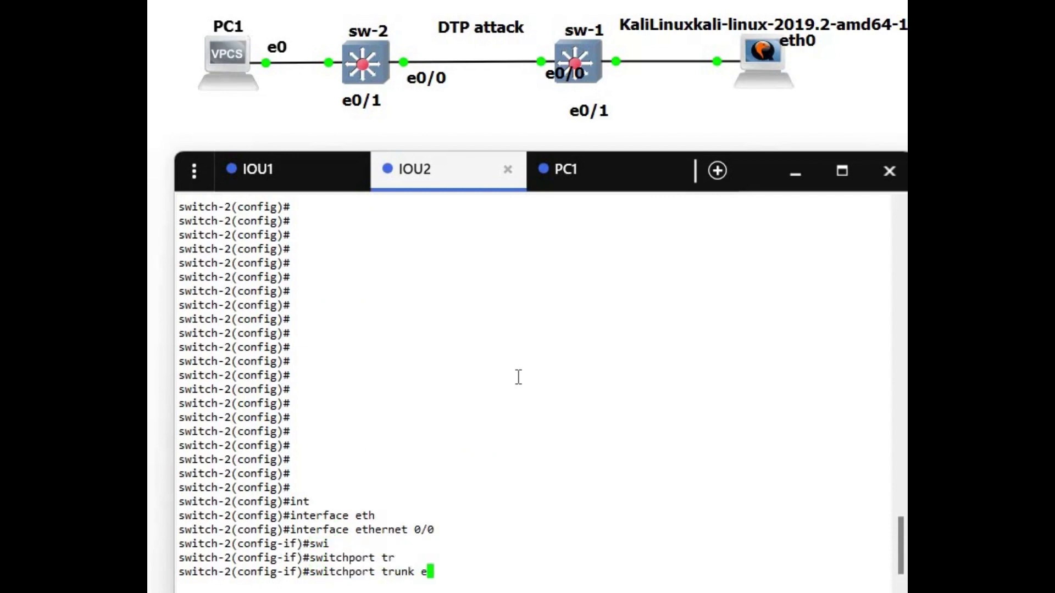
key(Tab)
text(do)
key(Tab)
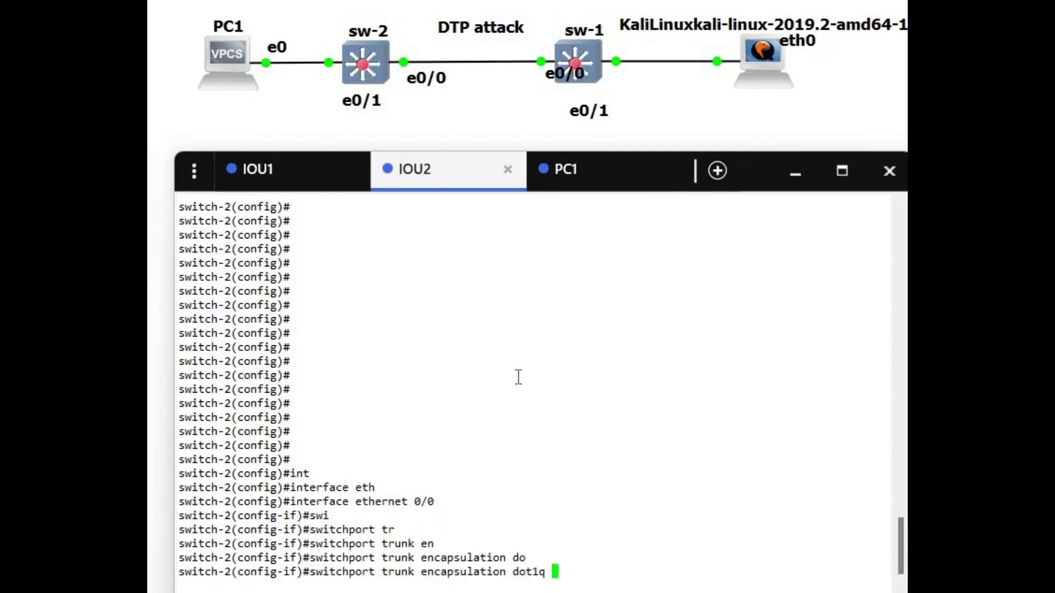
key(Return)
text(switch-2(config-if)#s)
Put switch-2 Ethernet 0/0 in trunk mode, end configuration, and return to switch-1's console.
key(Tab)
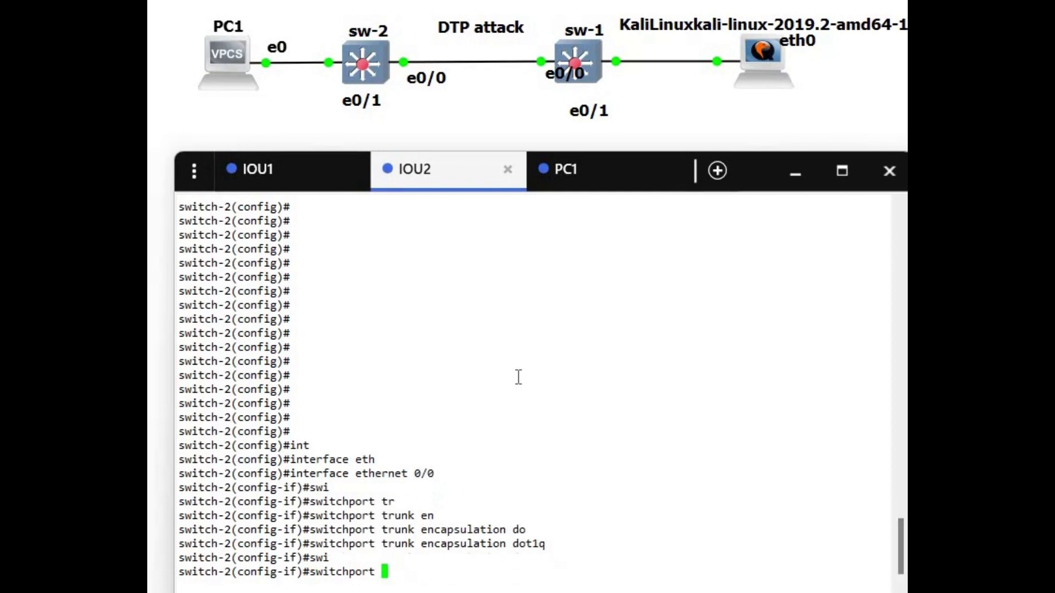
text(mo)
key(Tab)
text(tr)
key(Tab)
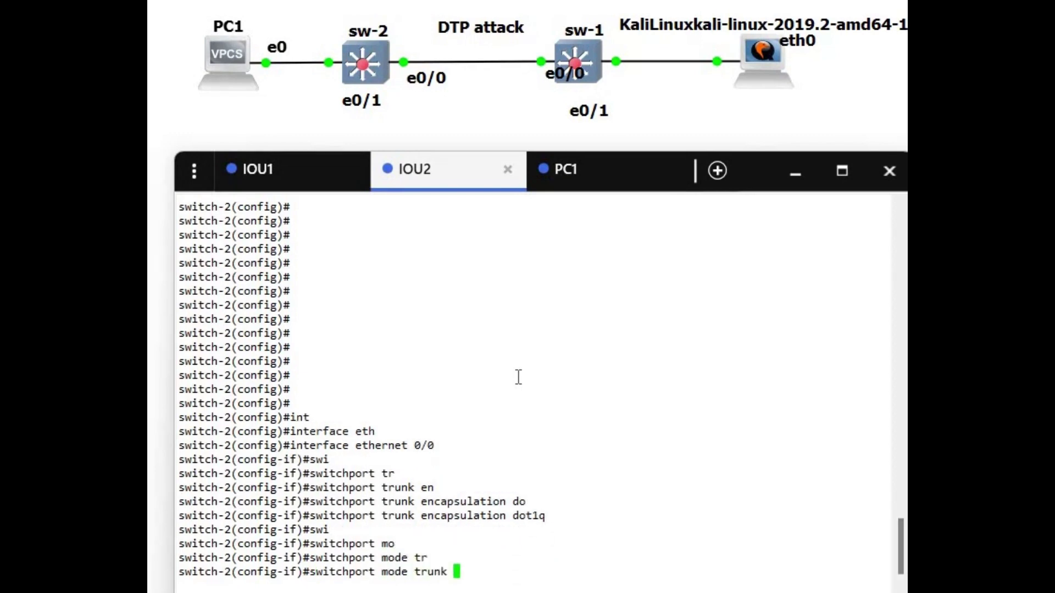
key(Return)
key(Return)
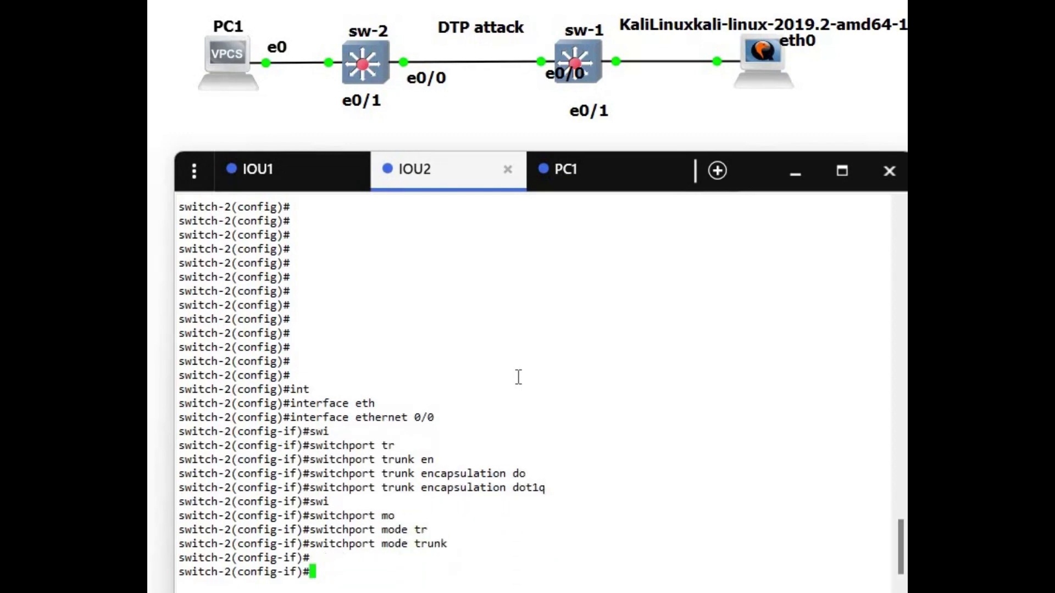
text(end)
key(Return)
key(Return)
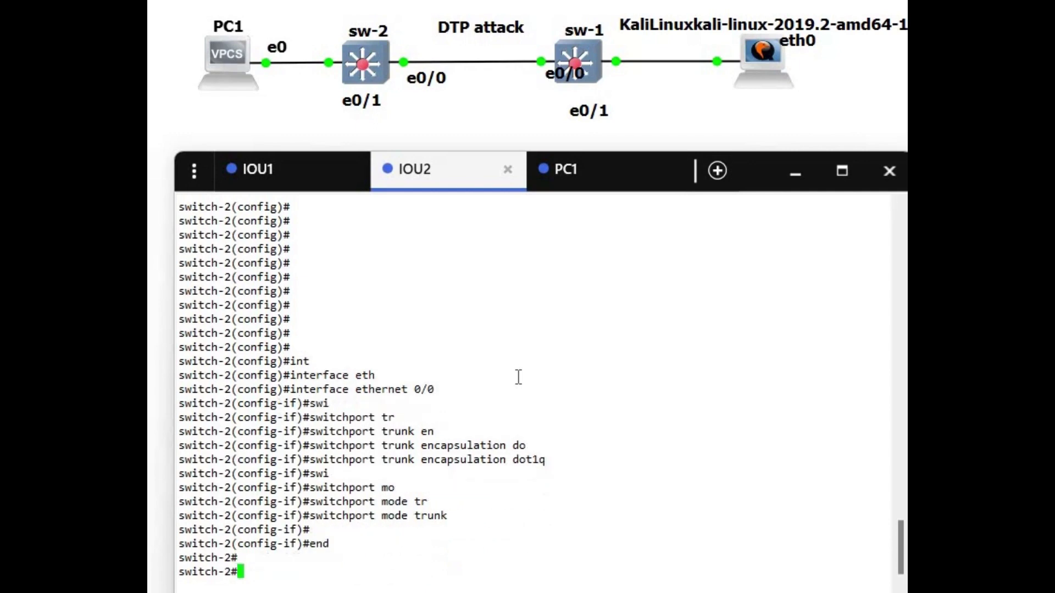
click(275, 169)
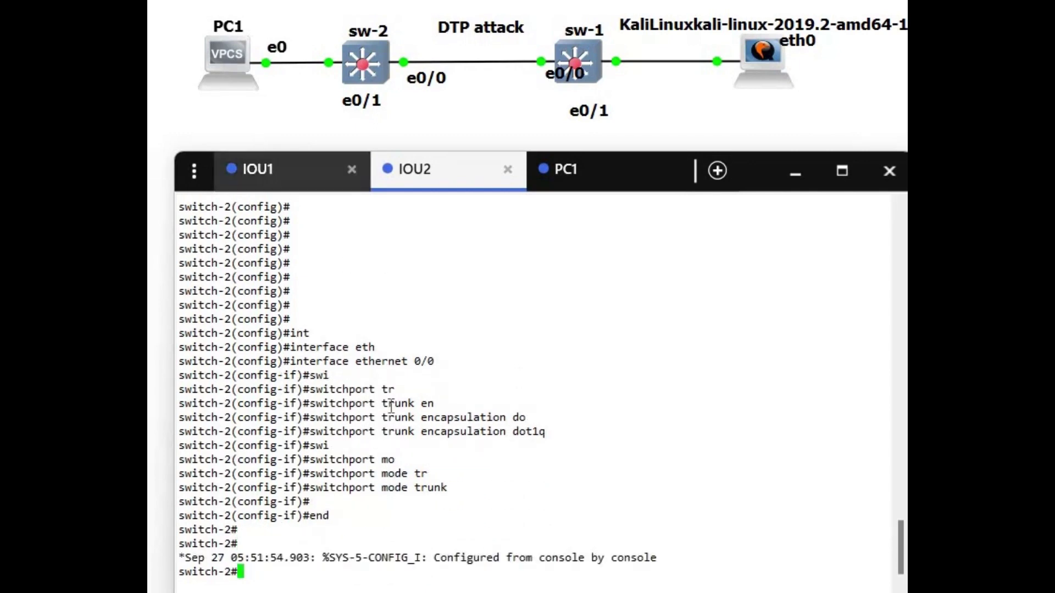
Run 'do show int trunk' on switch-1 and highlight the Et0/0 802.1q trunking row.
key(Return)
key(Return)
key(Return)
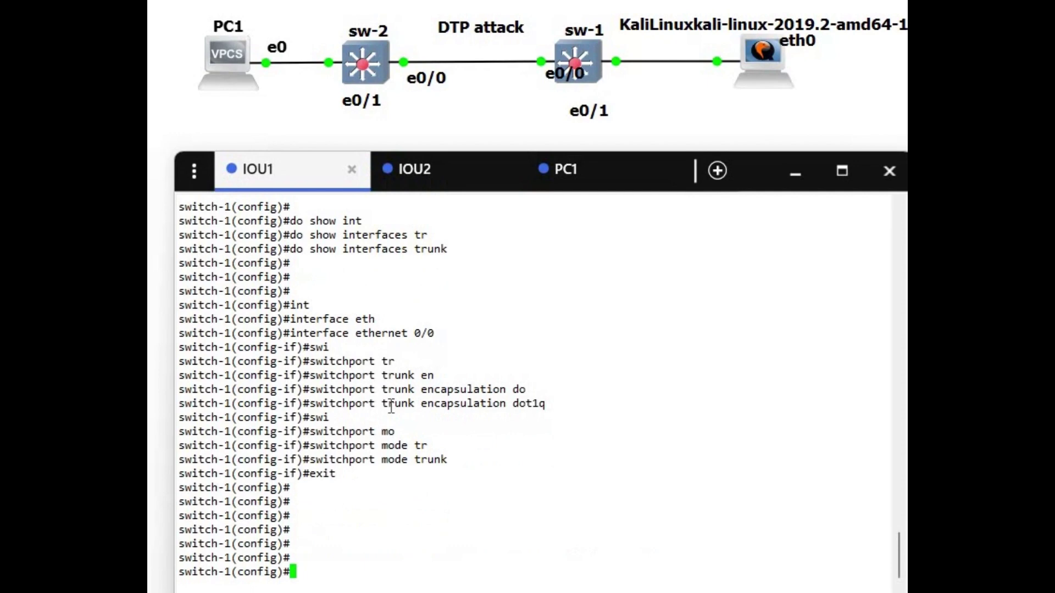
text(do show int )
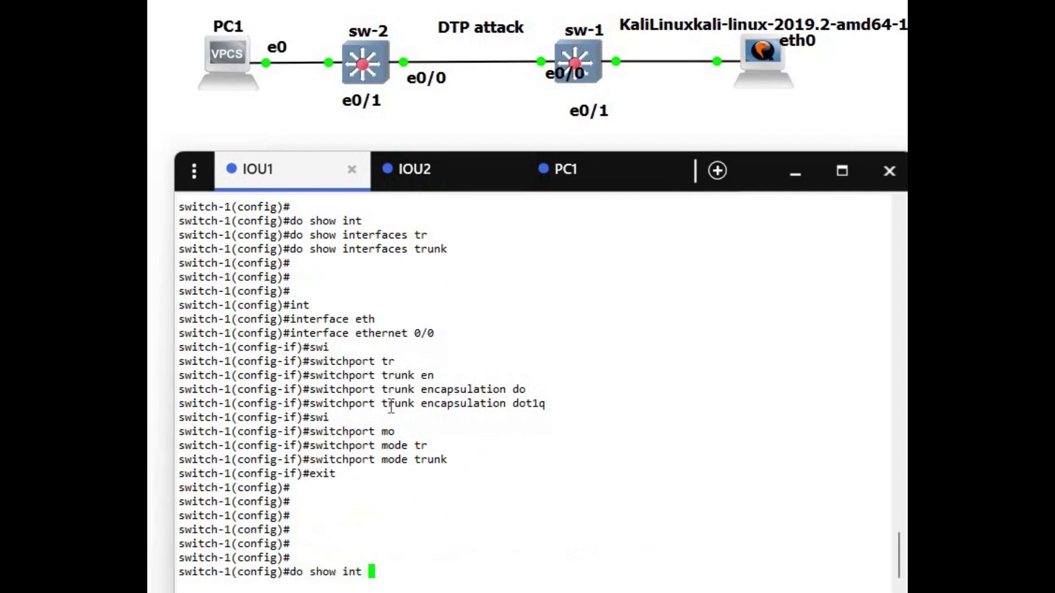
text(trunk)
key(Return)
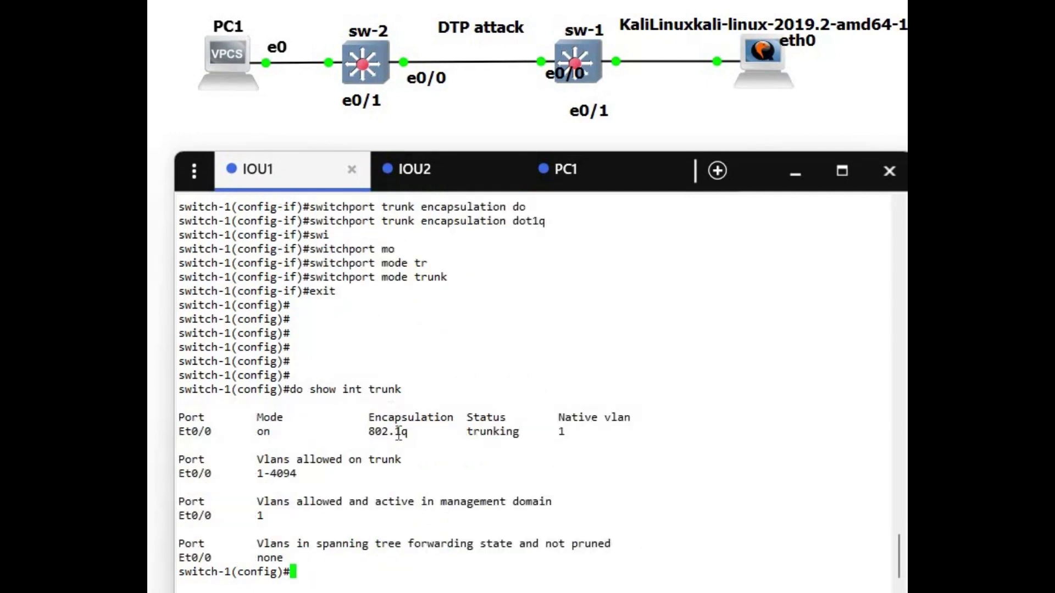
triple_click(399, 434)
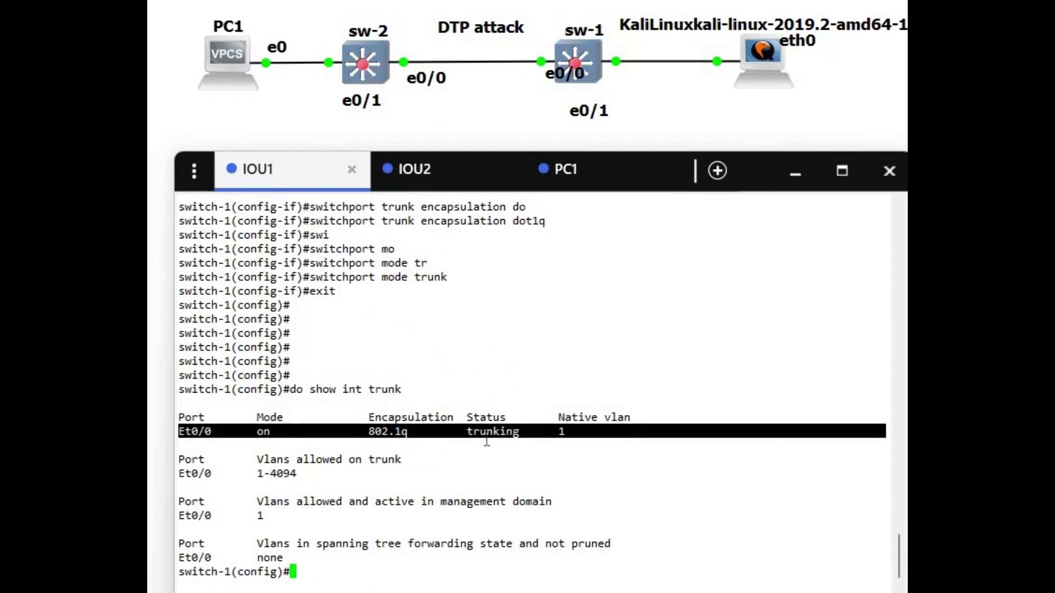
Run 'show interfaces trunk' on switch-2 and highlight its Et0/0 trunking row.
click(432, 189)
key(Return)
key(Return)
key(Return)
key(Return)
key(Return)
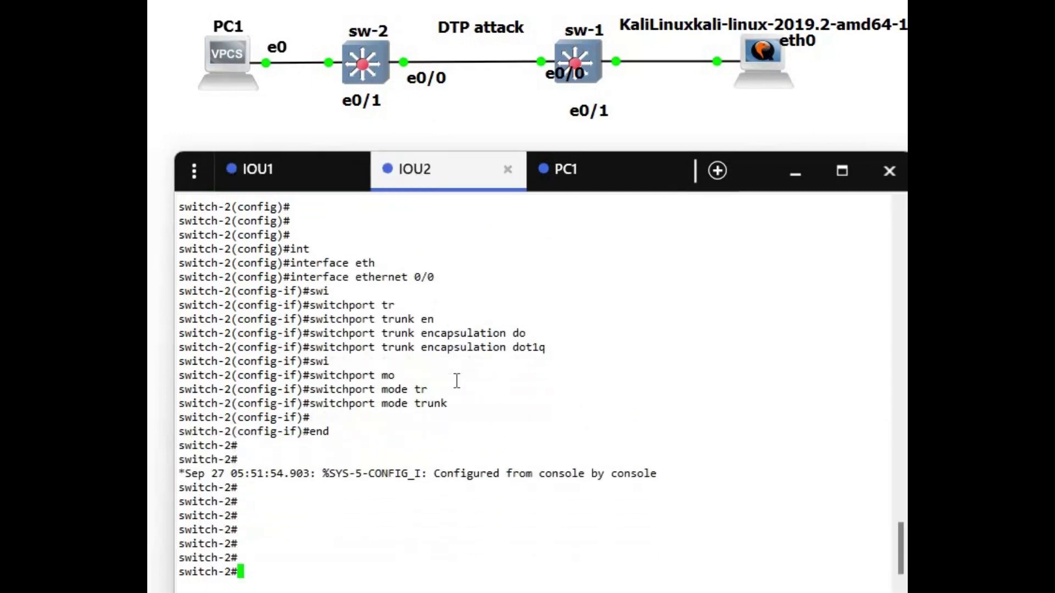
text(show int)
key(Tab)
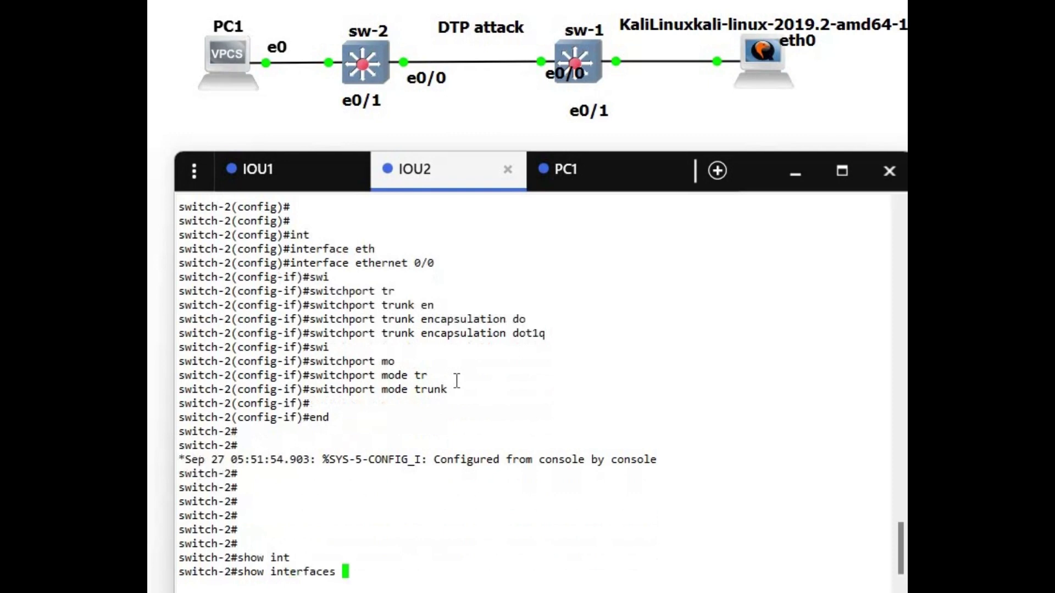
text(tr)
key(Tab)
key(Return)
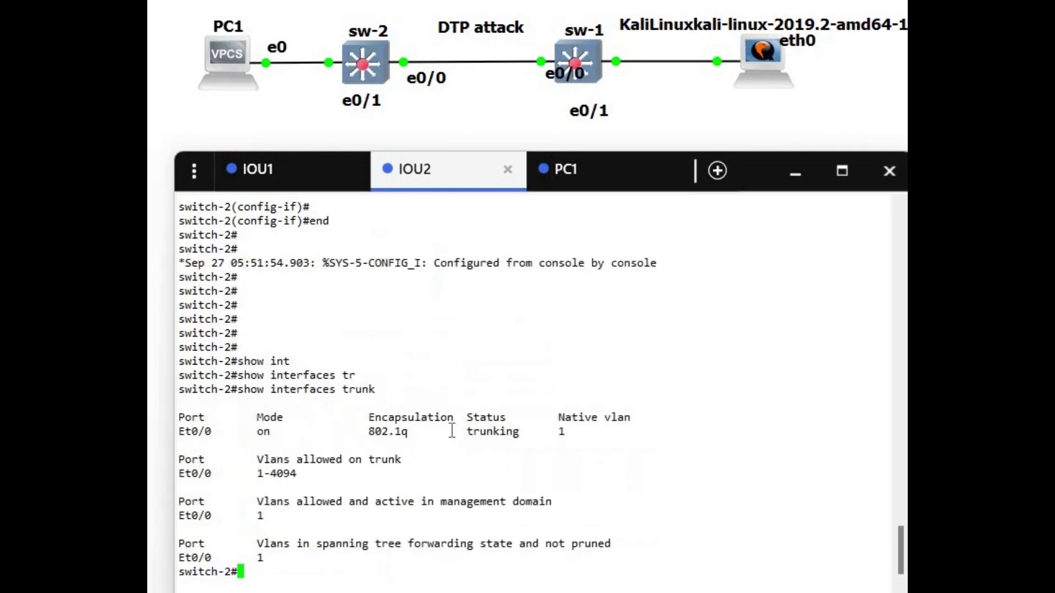
triple_click(451, 433)
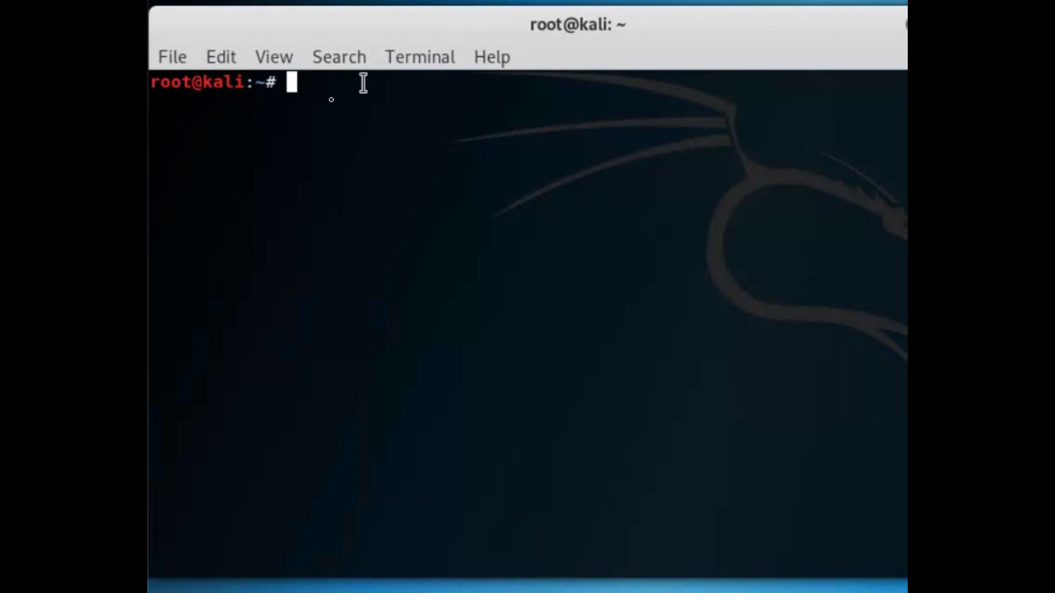
Run ifconfig in the Kali terminal and highlight eth0's address 10.1.1.1.
key(Return)
key(Return)
key(Return)
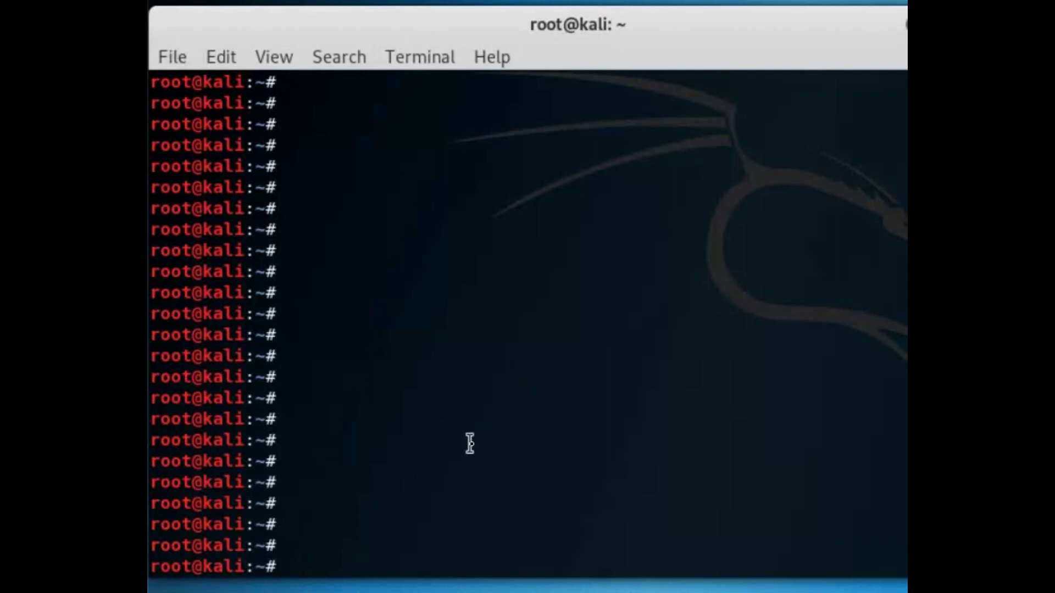
text(ifc)
text(onfig)
key(Return)
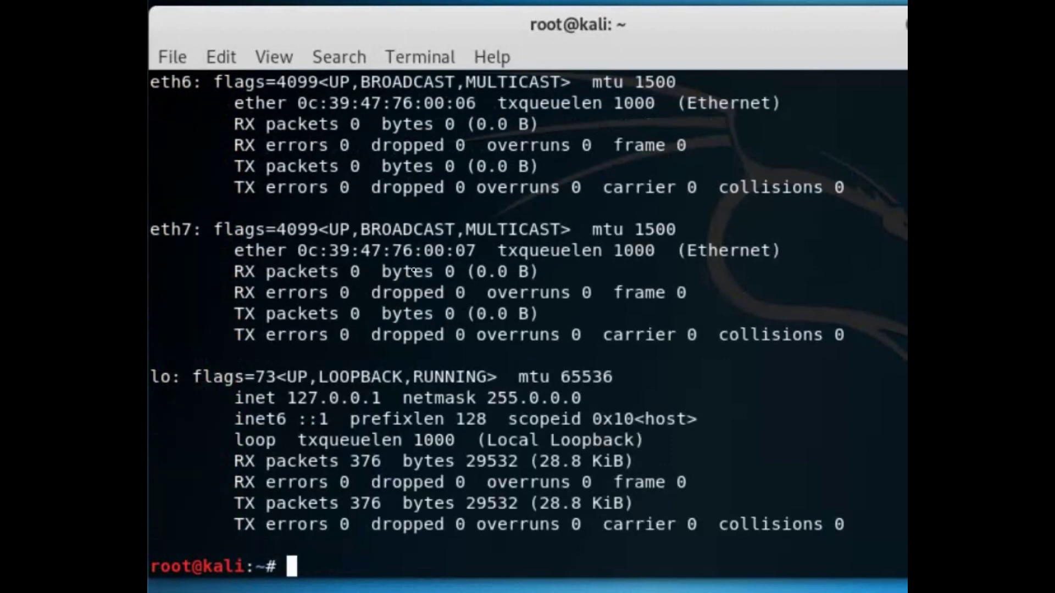
scroll(411, 271, up, 15)
scroll(412, 271, down, 10)
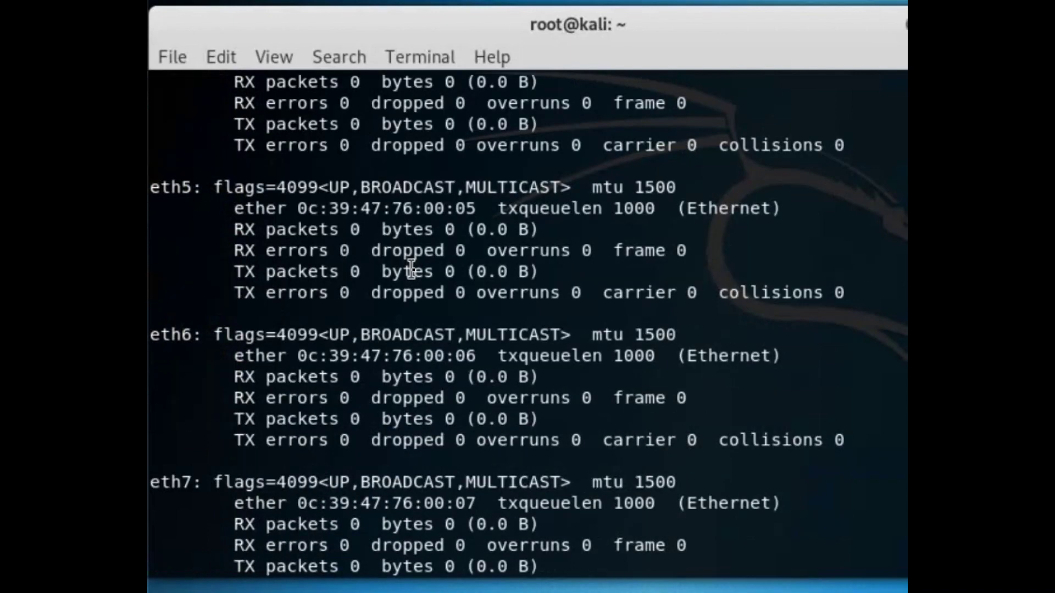
scroll(411, 270, up, 3)
scroll(412, 271, up, 15)
scroll(411, 270, down, 6)
scroll(411, 270, down, 15)
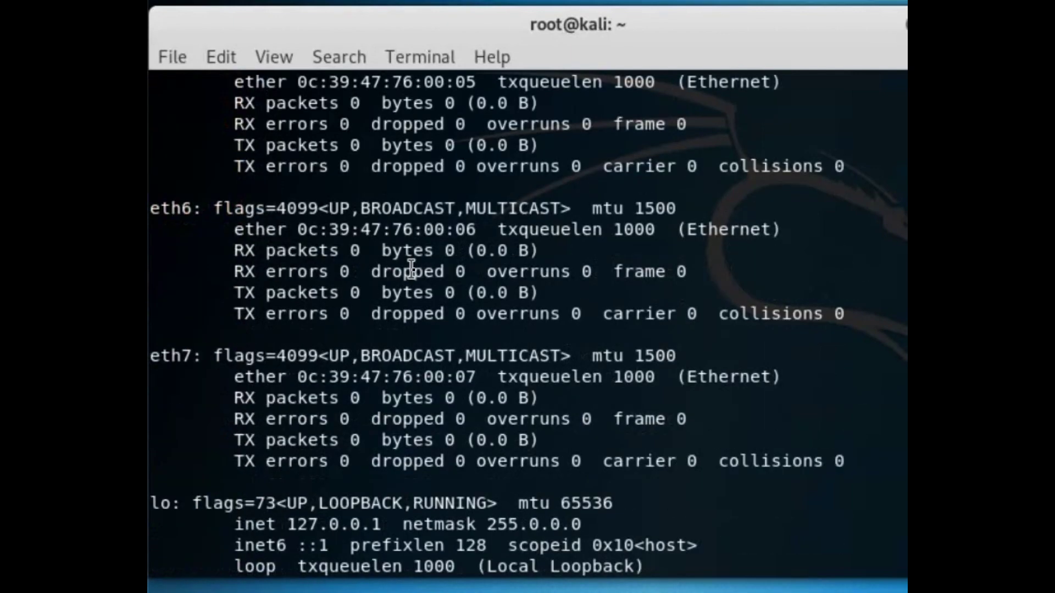
scroll(410, 270, up, 17)
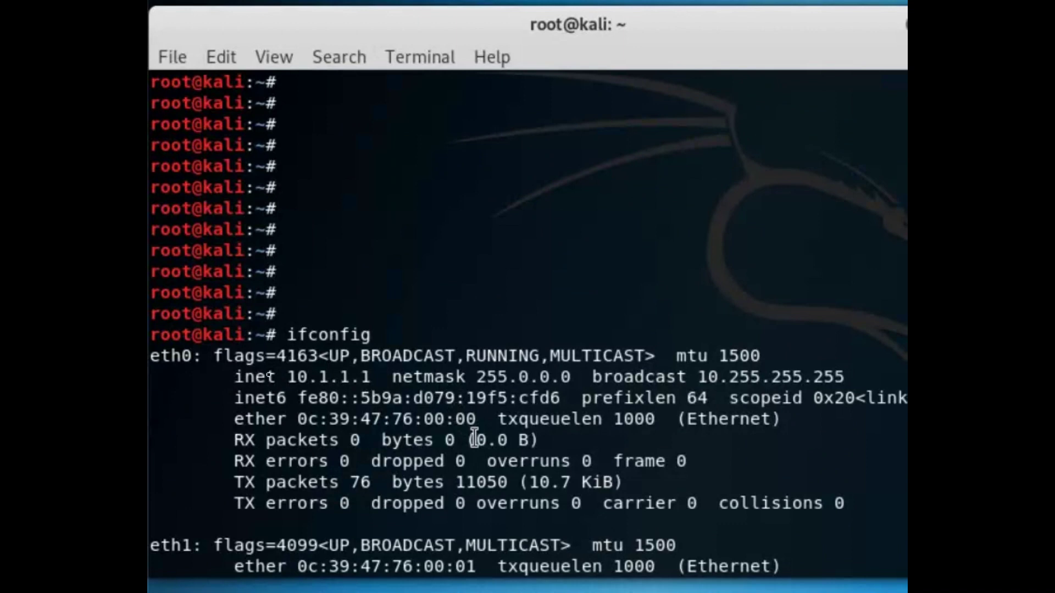
mouse_move(233, 377)
mouse_down()
mouse_move(742, 381)
mouse_move(752, 471)
mouse_up()
click(661, 438)
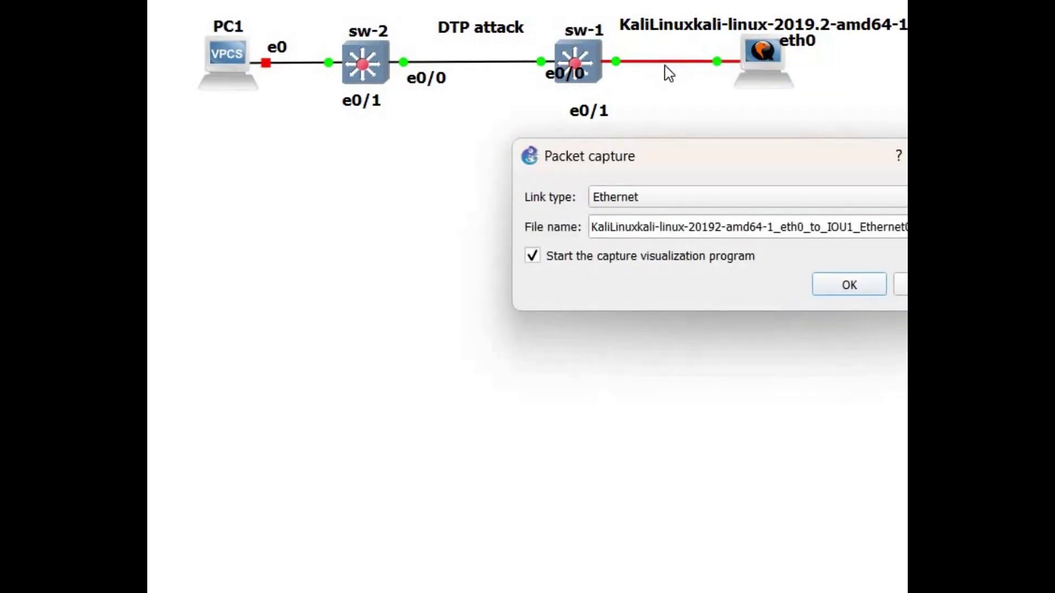
Confirm the packet capture on the sw-1–Kali link so Wireshark opens.
key(Return)
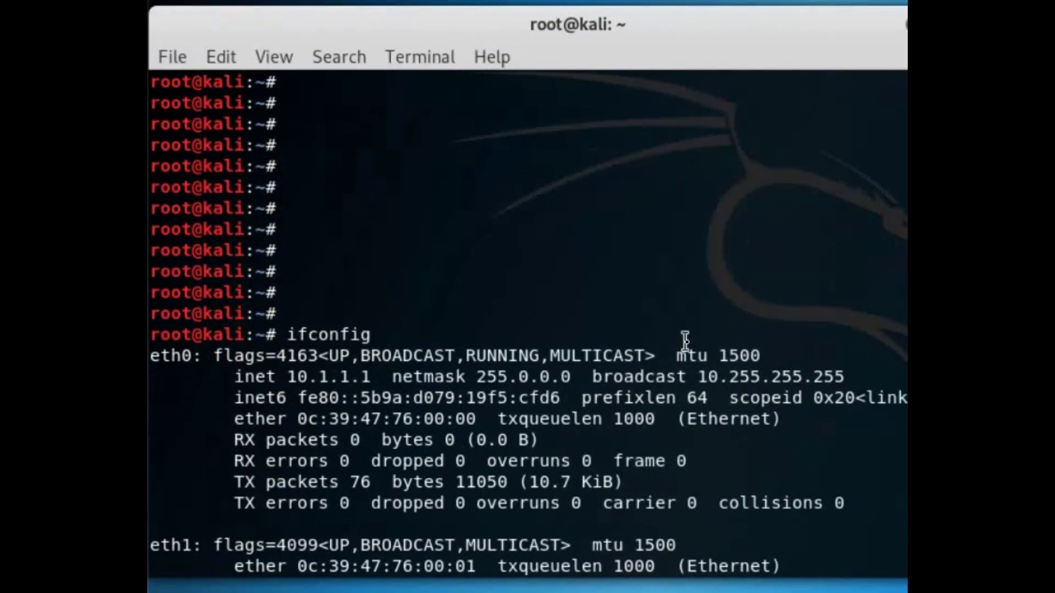
Run 'sudo apt install yersinia', which reports yersinia is already the newest version.
key(Return)
key(Return)
key(Return)
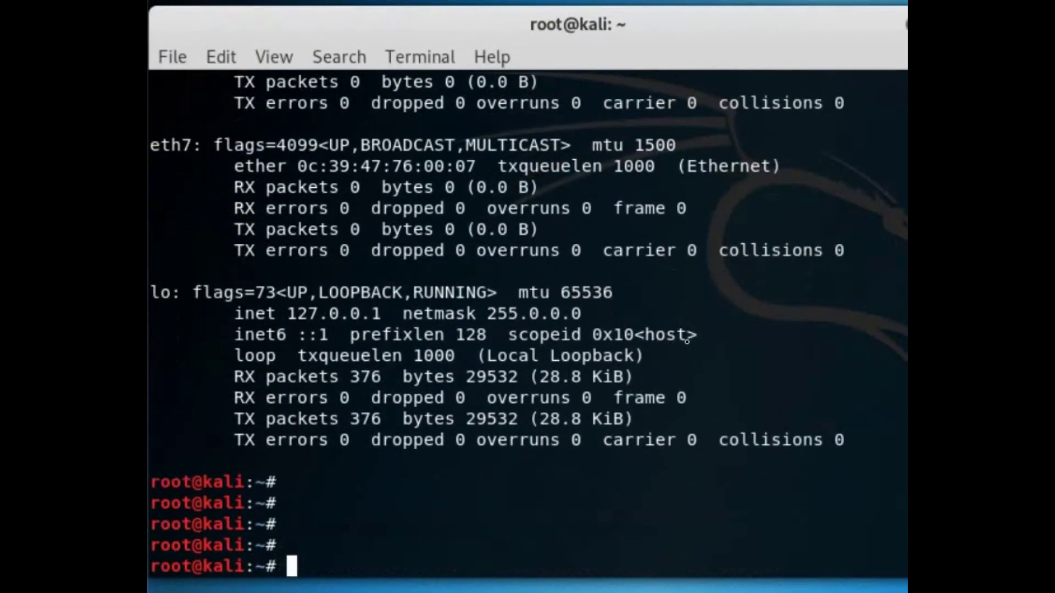
text(su)
key(BackSpace)
key(BackSpace)
text(sudo )
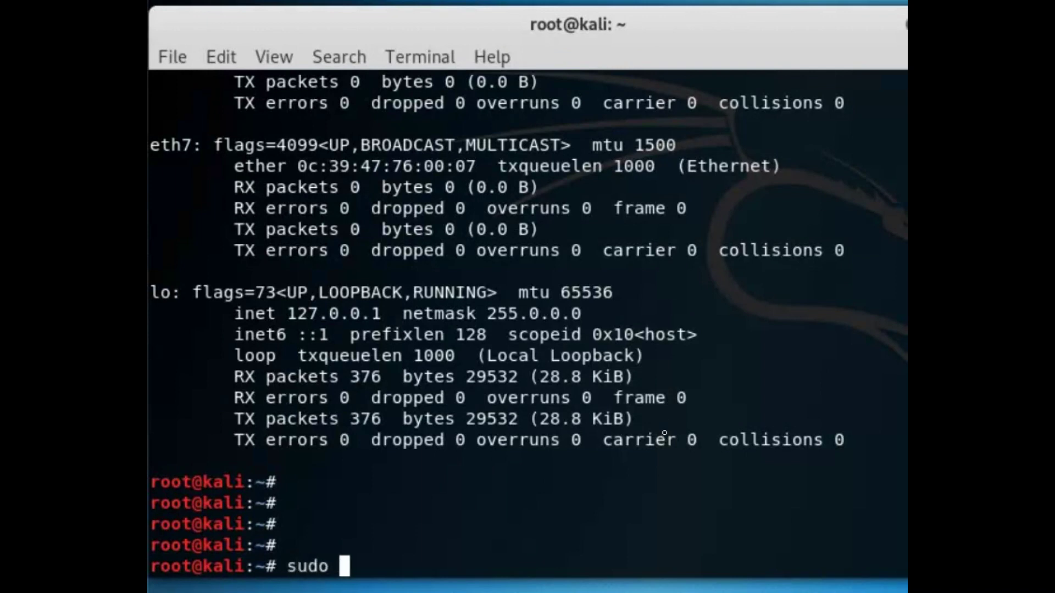
text(apt int)
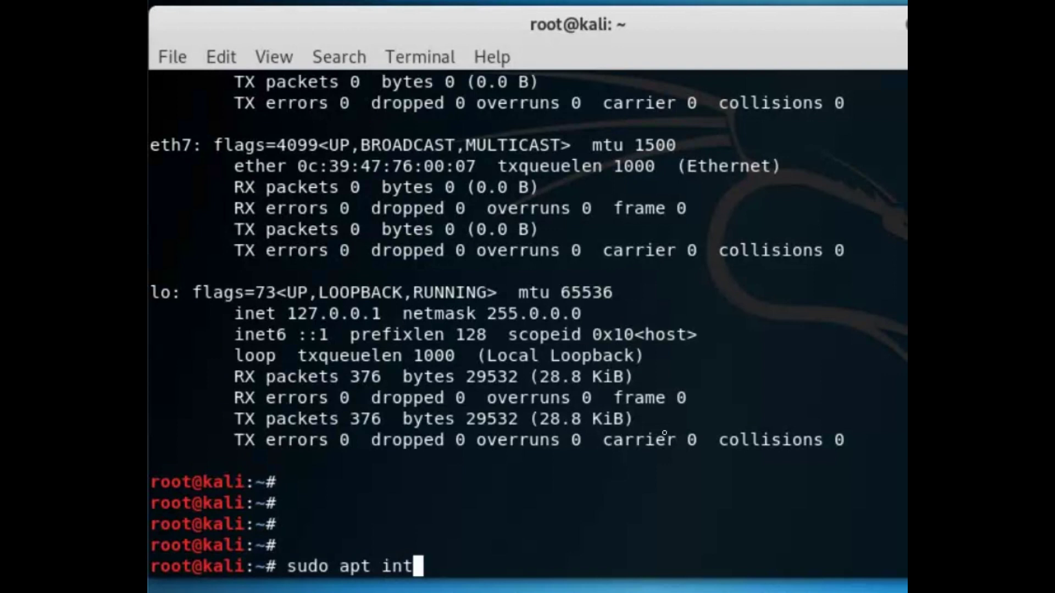
key(BackSpace)
text(stal)
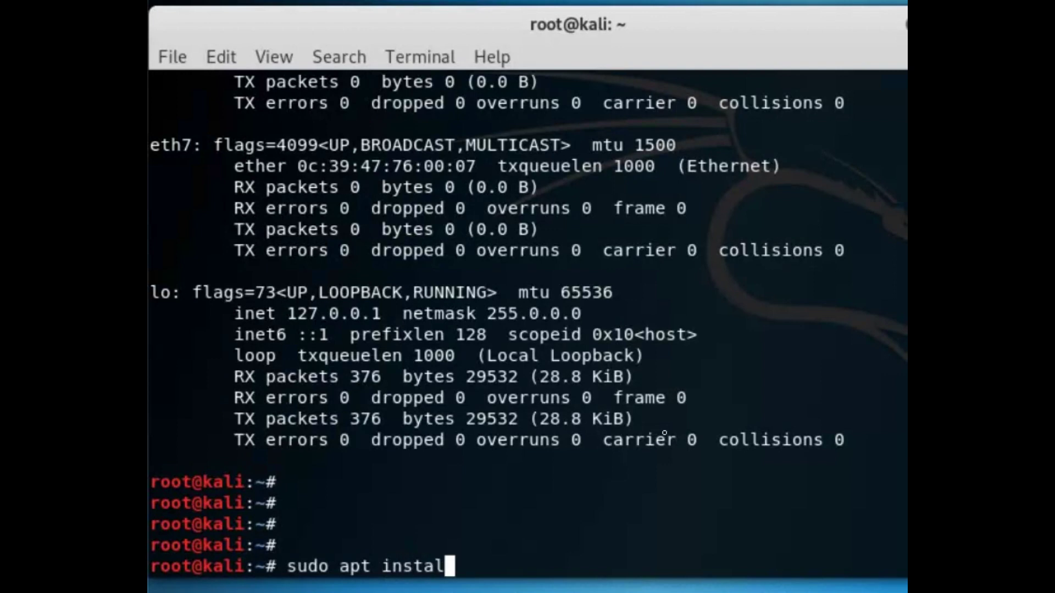
text(l e)
key(BackSpace)
text(yersinia)
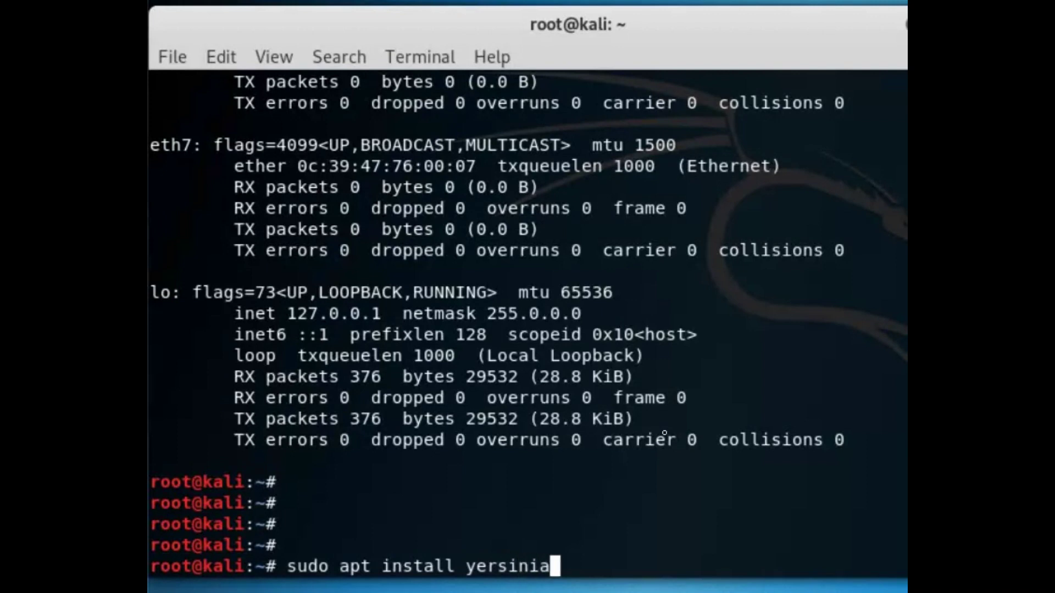
key(Return)
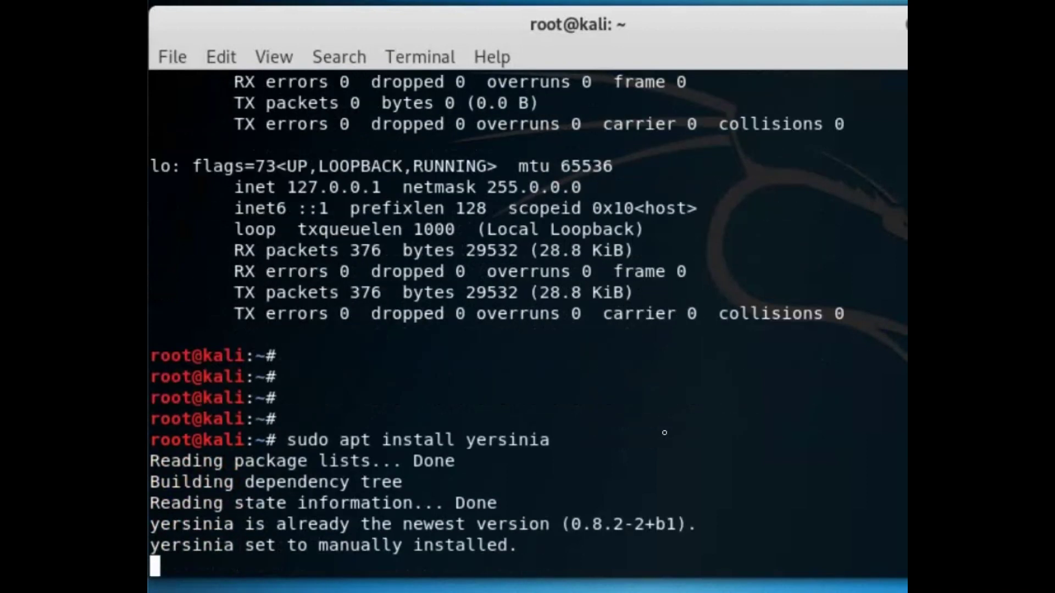
key(Return)
key(Return)
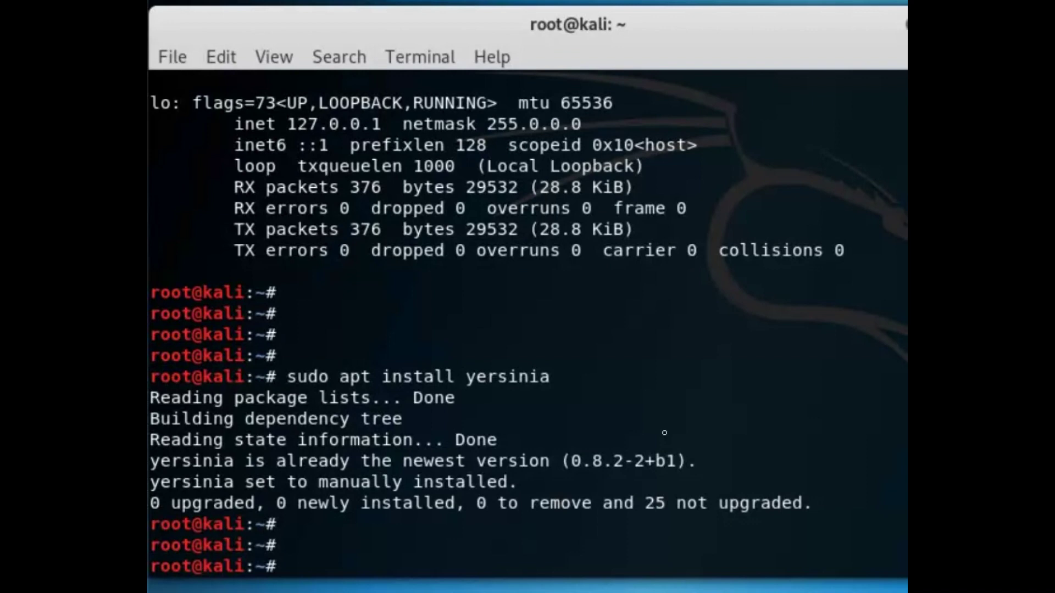
text(sudo y)
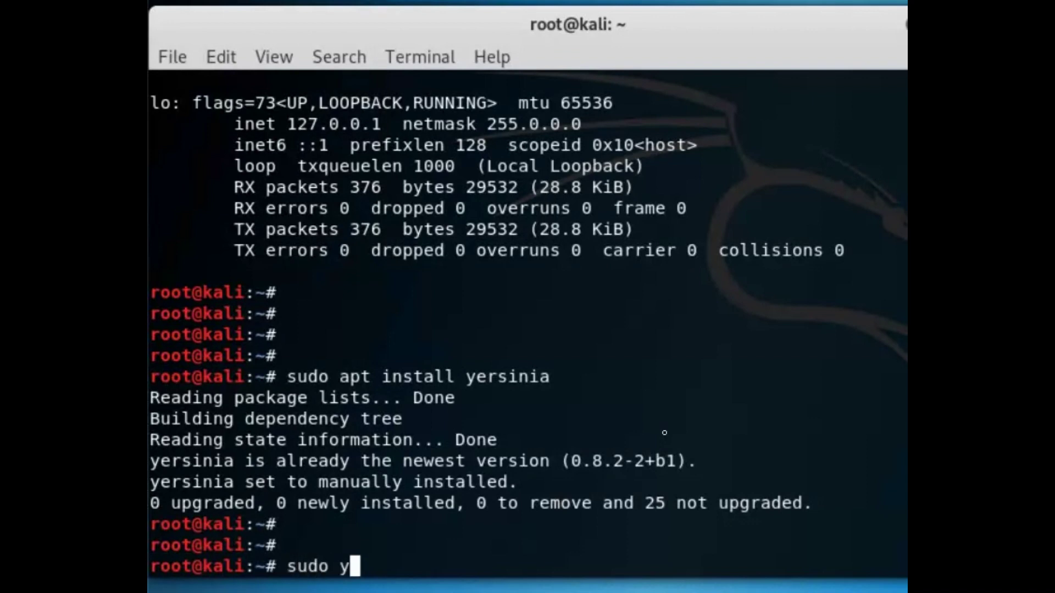
text(ersinia )
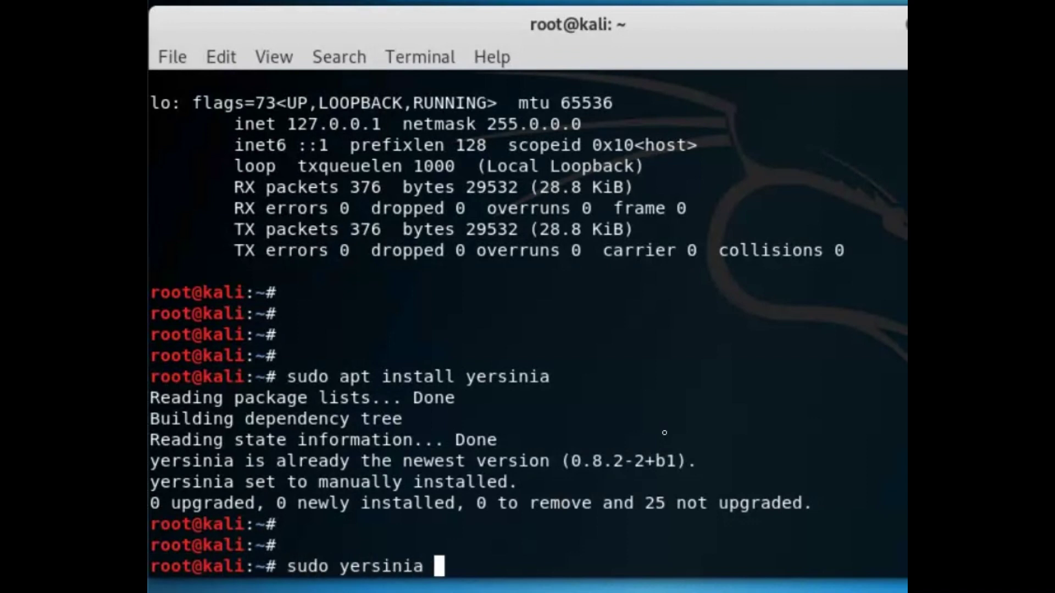
text(-G)
Launch Yersinia with 'sudo yersinia -G' and dismiss the alpha-version warning.
key(Return)
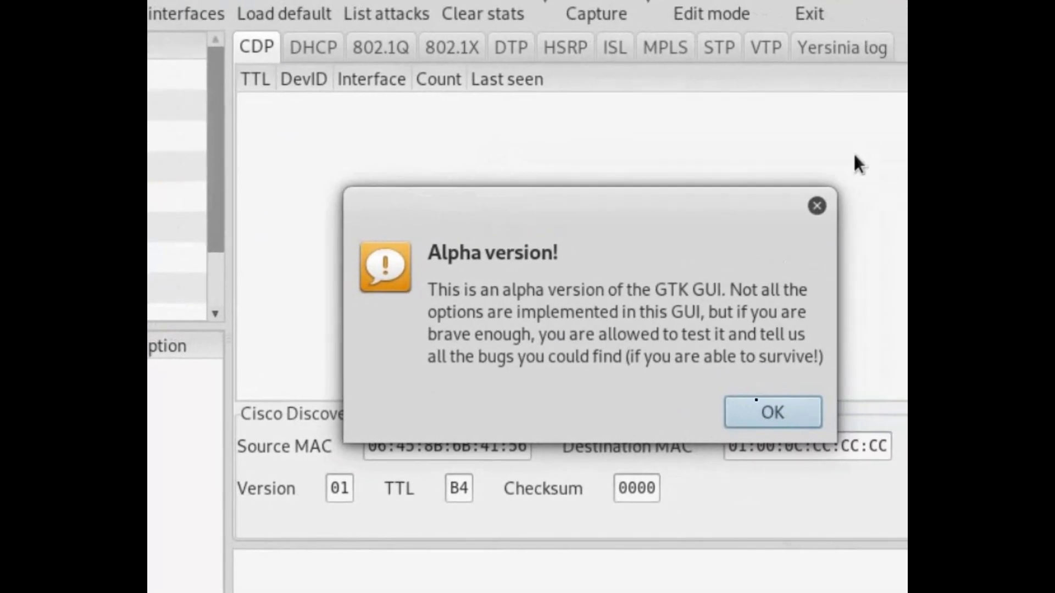
click(755, 407)
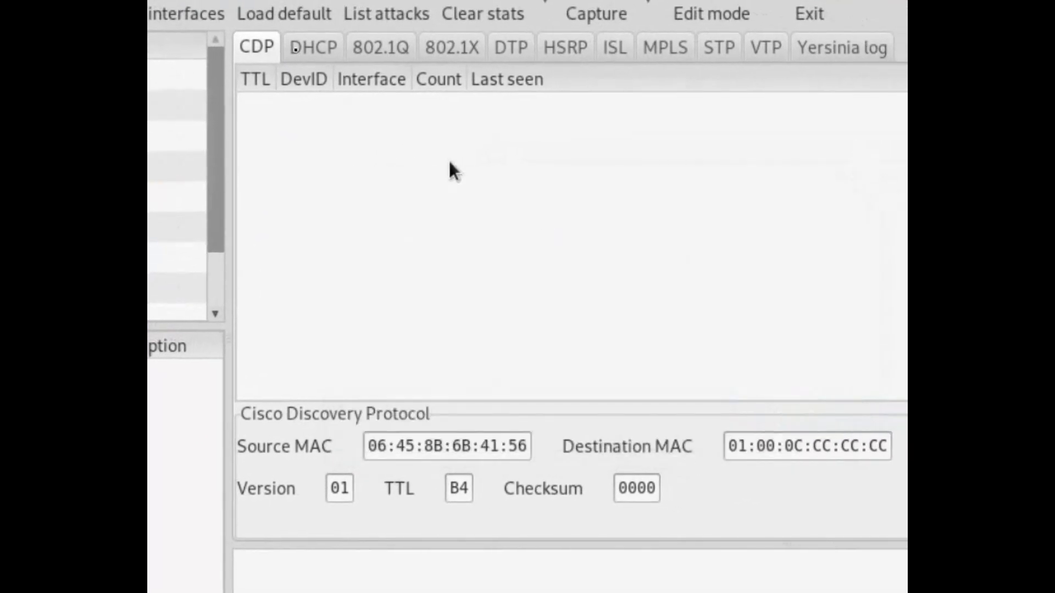
On Yersinia's DTP tab, launch the 'enabling trunking' attack.
click(514, 50)
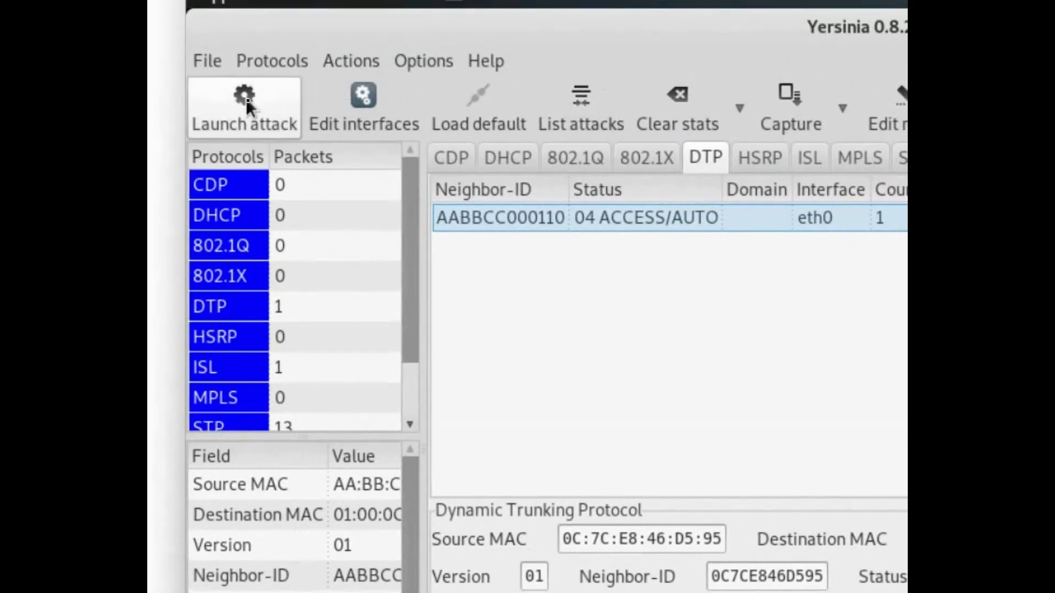
click(246, 99)
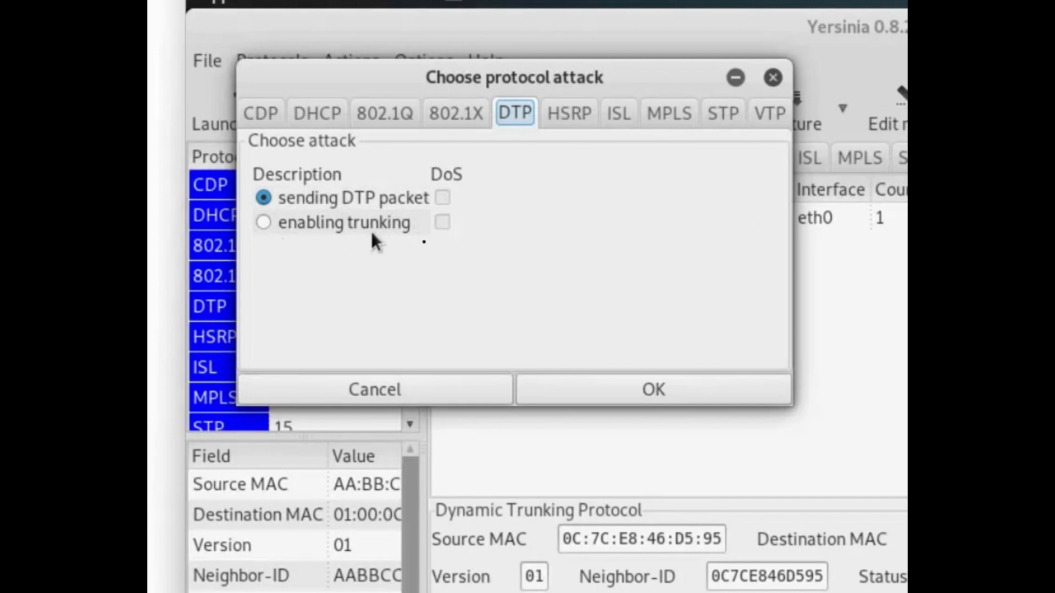
click(255, 222)
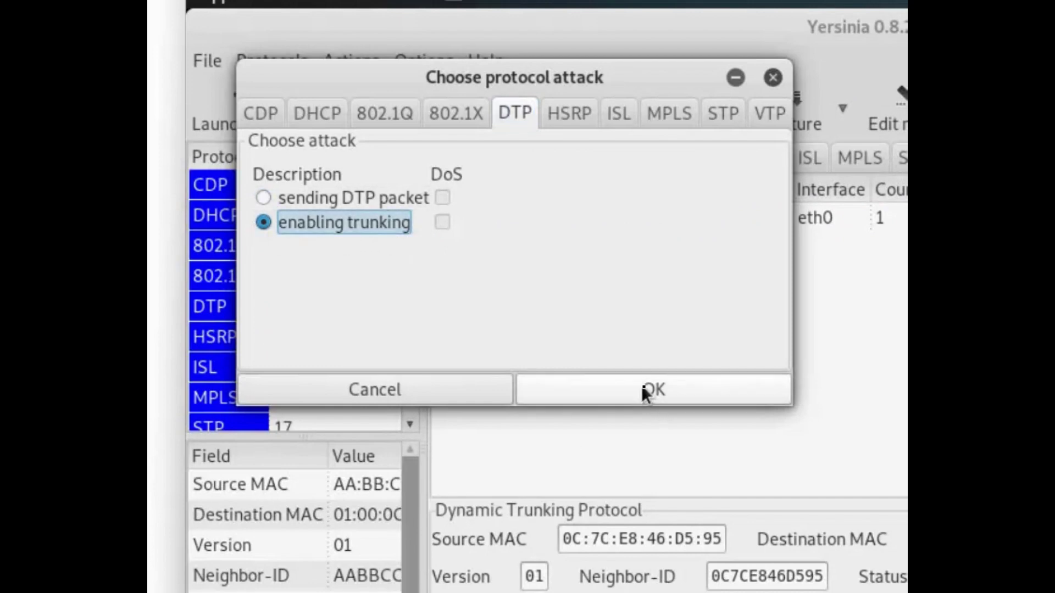
click(641, 385)
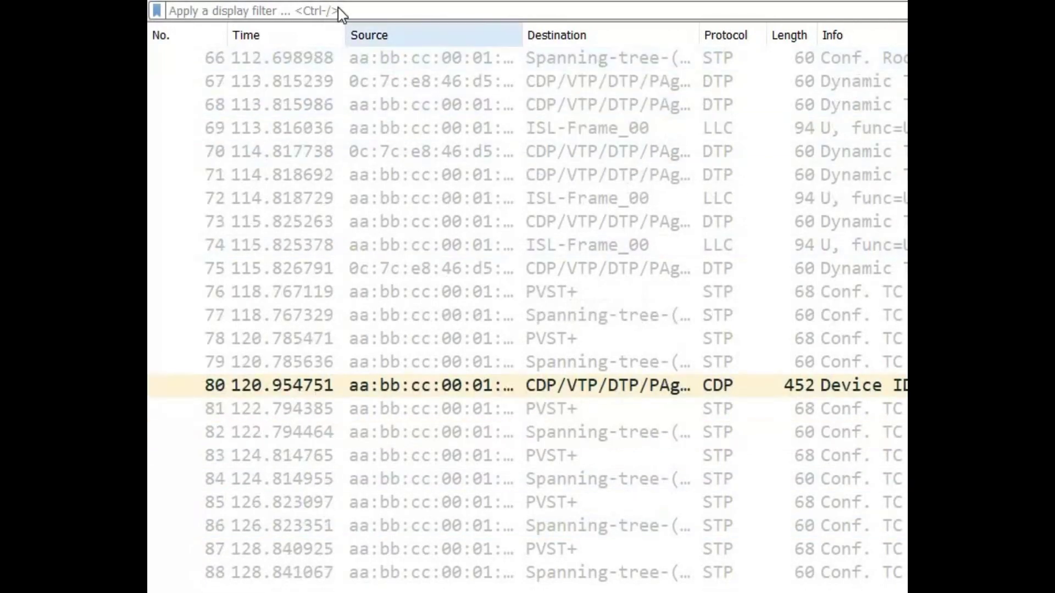
Apply the 'dtp' display filter in Wireshark and inspect DTP packet 70.
click(347, 12)
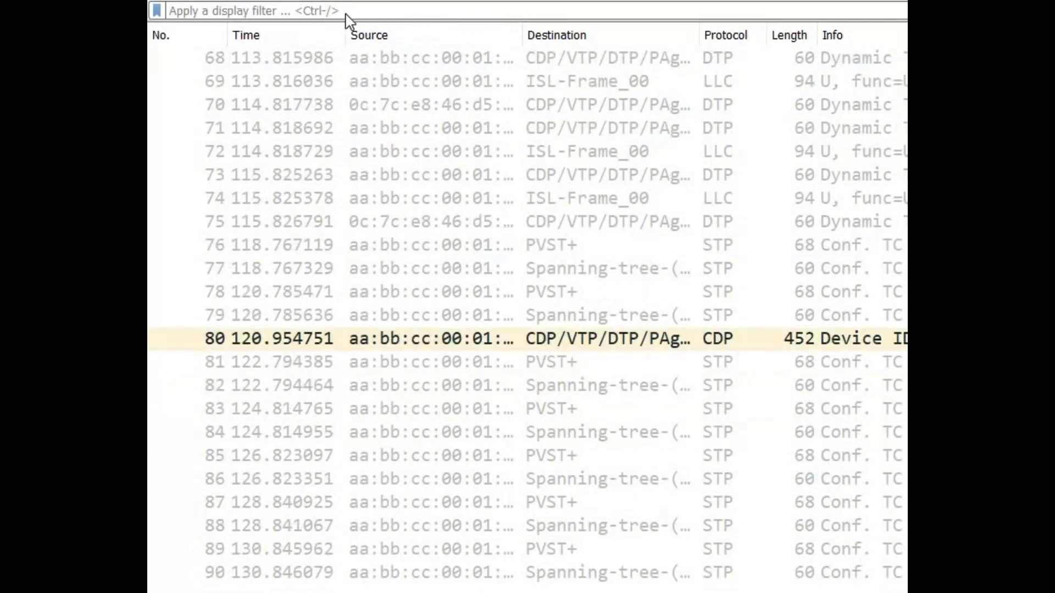
text(DTP)
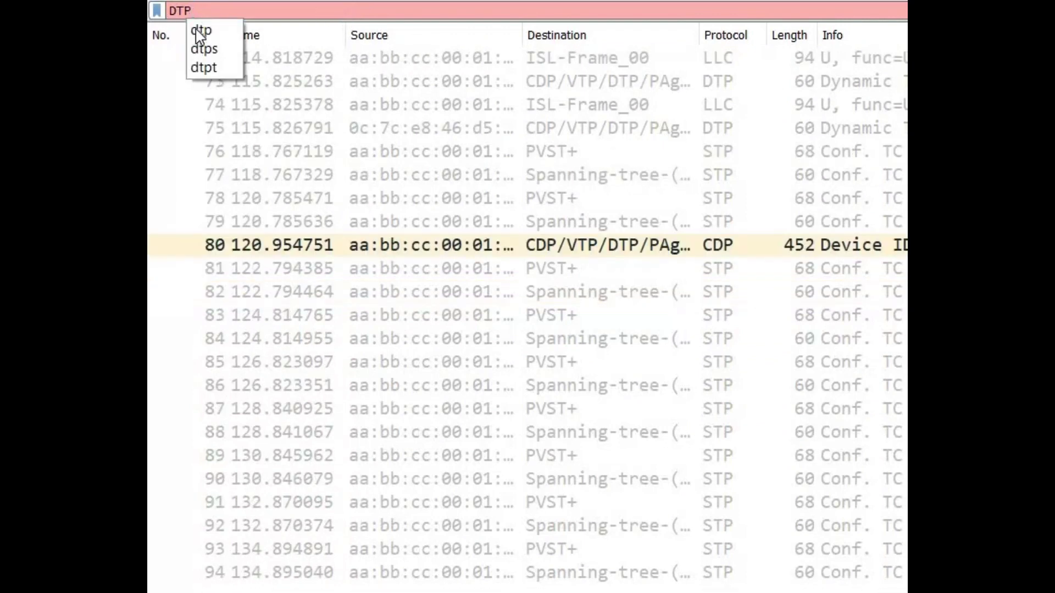
click(199, 34)
key(Return)
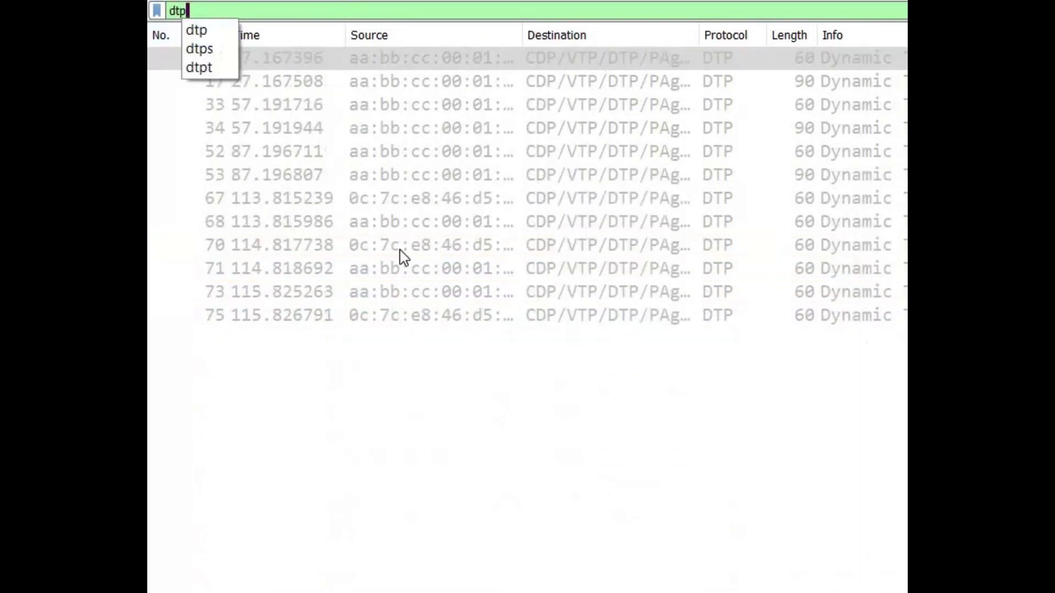
click(401, 254)
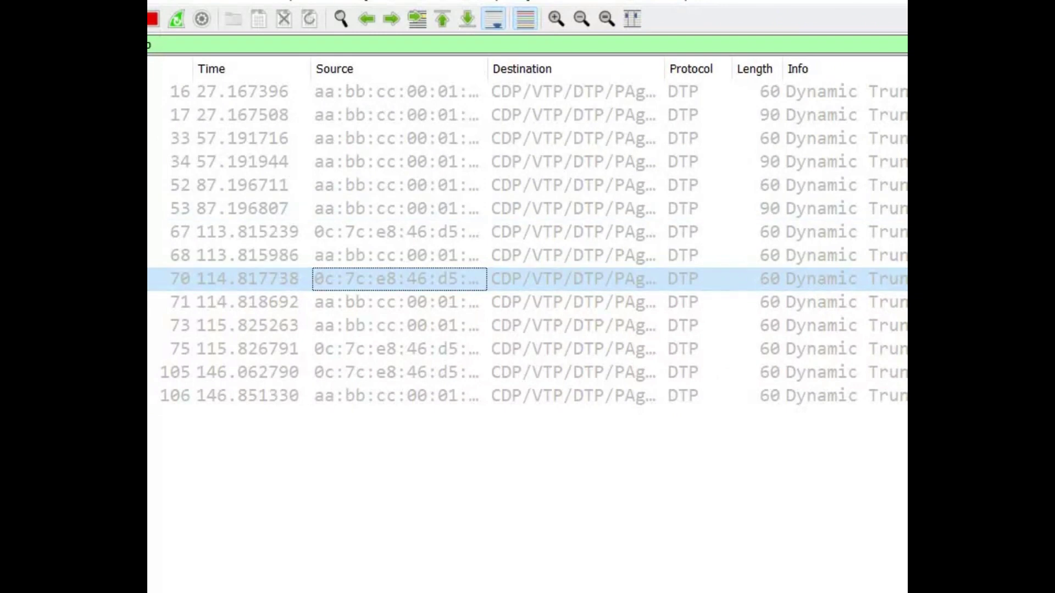
Bring up switch-1's console and highlight Et0/0 as the only trunk listed.
key(alt+Tab)
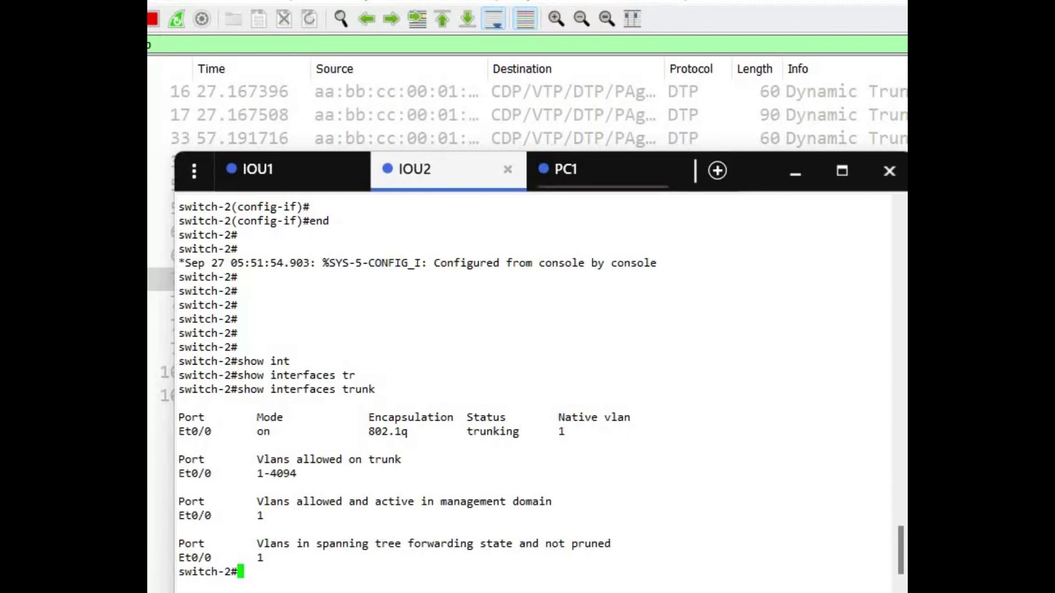
key(alt+Tab)
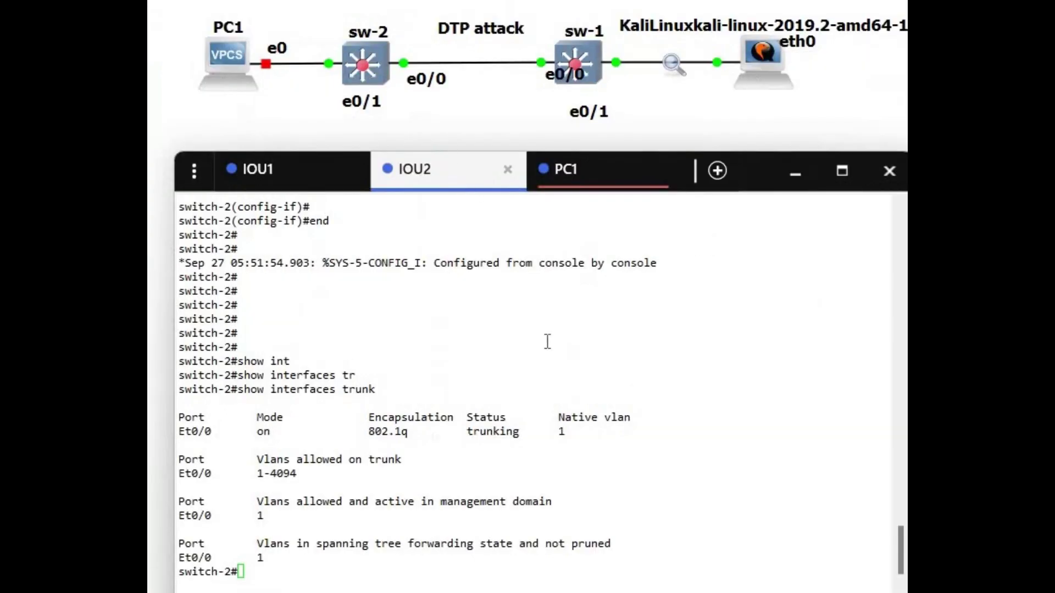
key(Return)
key(Return)
key(Return)
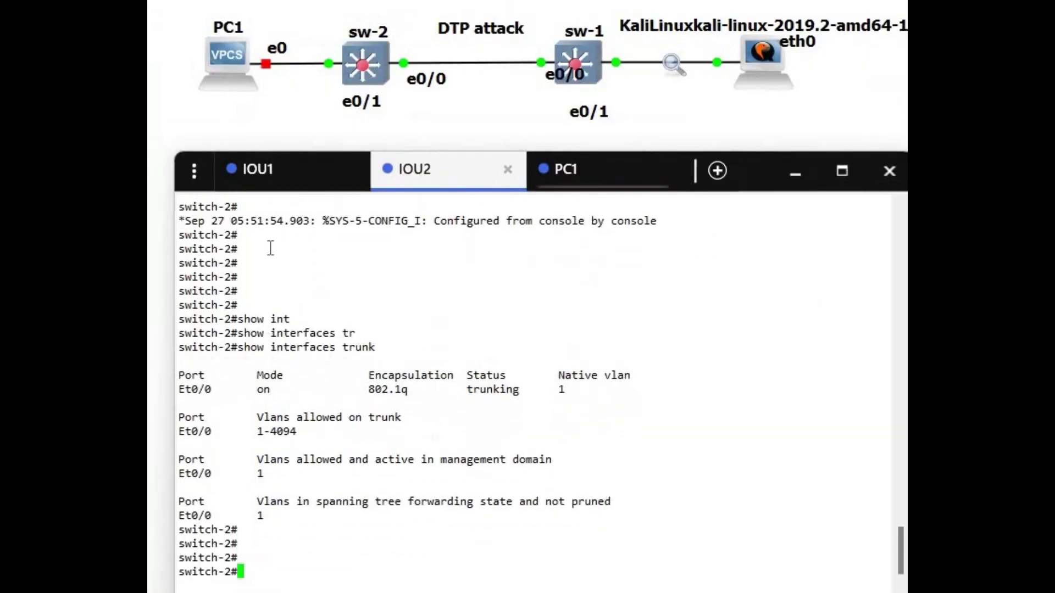
mouse_move(285, 169)
click(282, 182)
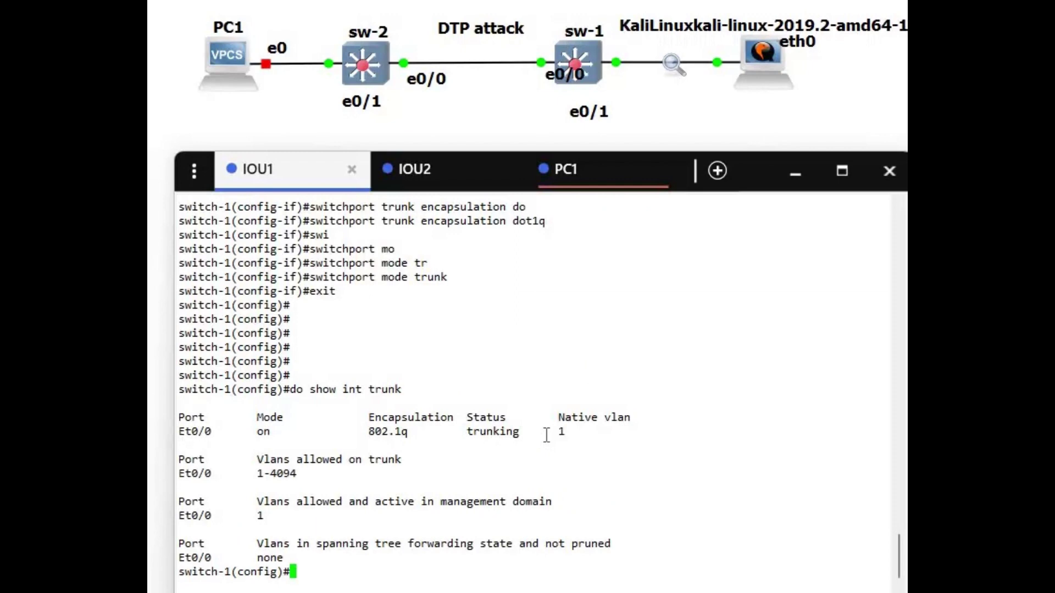
triple_click(545, 432)
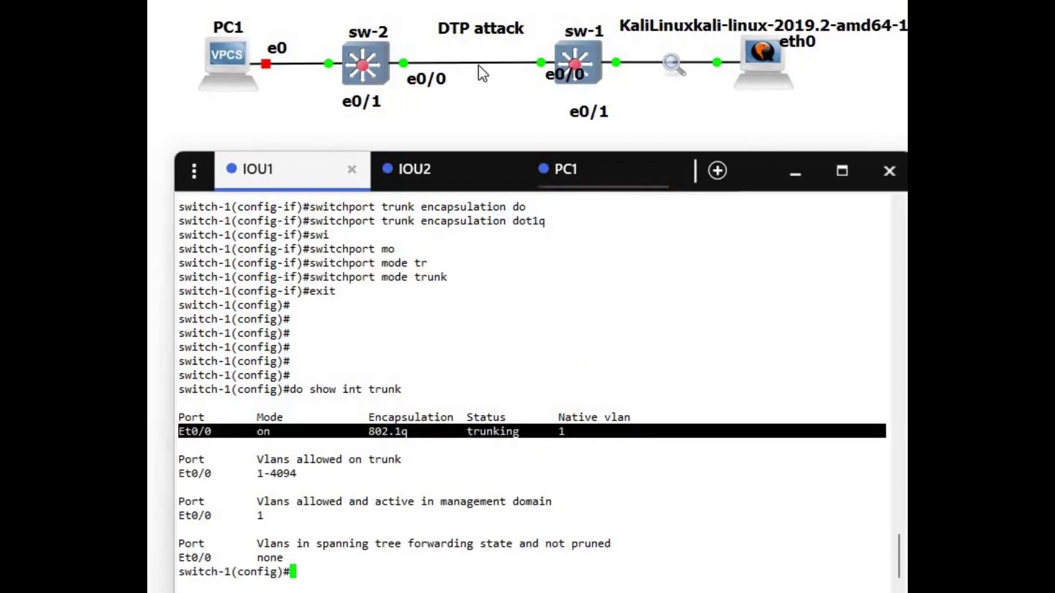
click(446, 468)
key(Return)
key(Return)
key(Return)
key(Return)
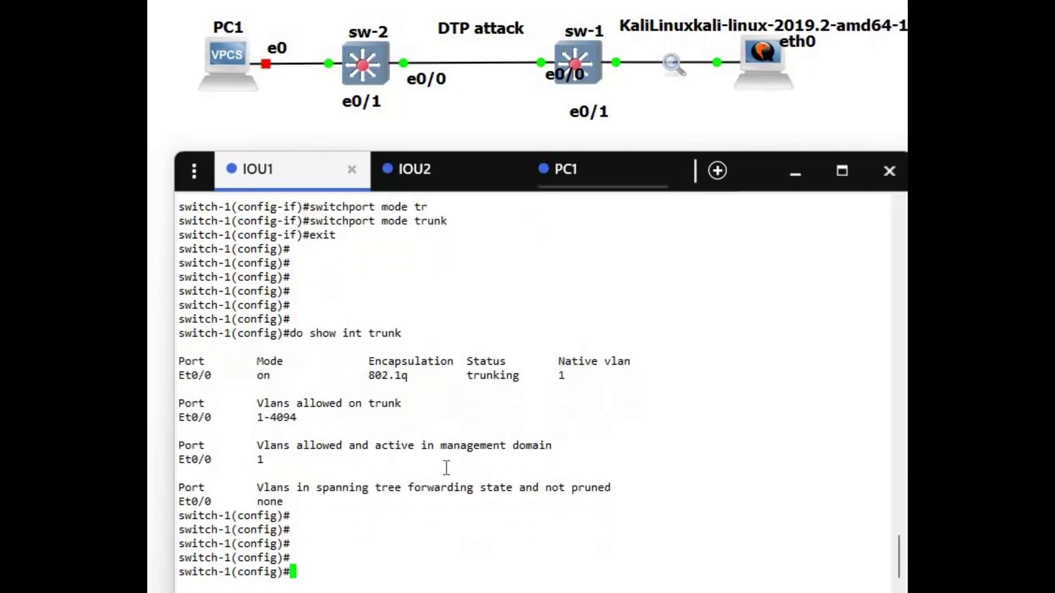
text(EN)
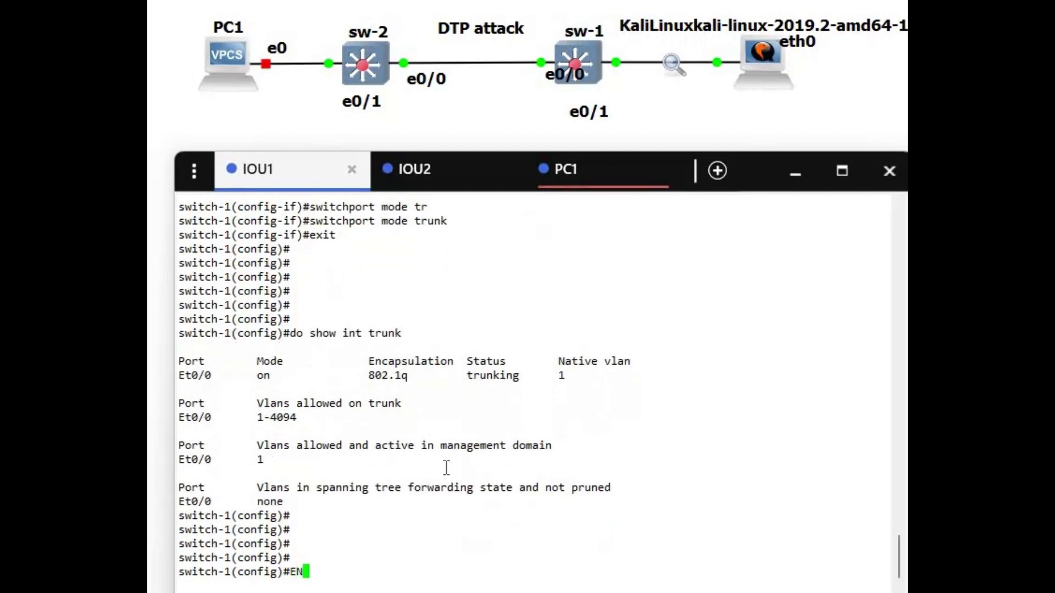
text(D)
Return switch-1 to the privileged prompt and display its interface trunk table.
key(Return)
text(\)
key(Return)
key(Return)
key(Return)
text(sh)
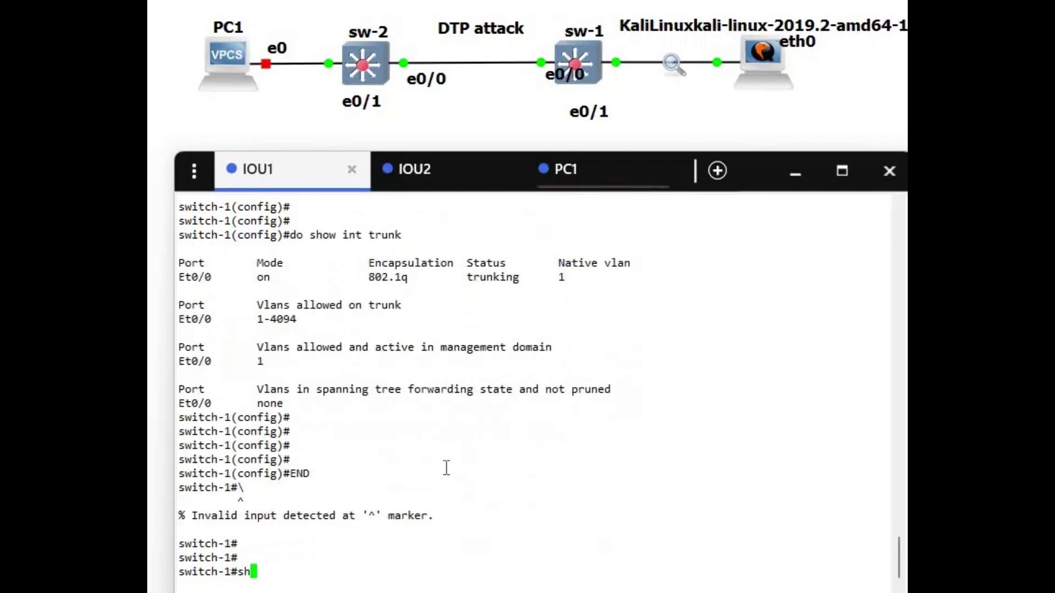
text(ow int)
key(Tab)
text(tr)
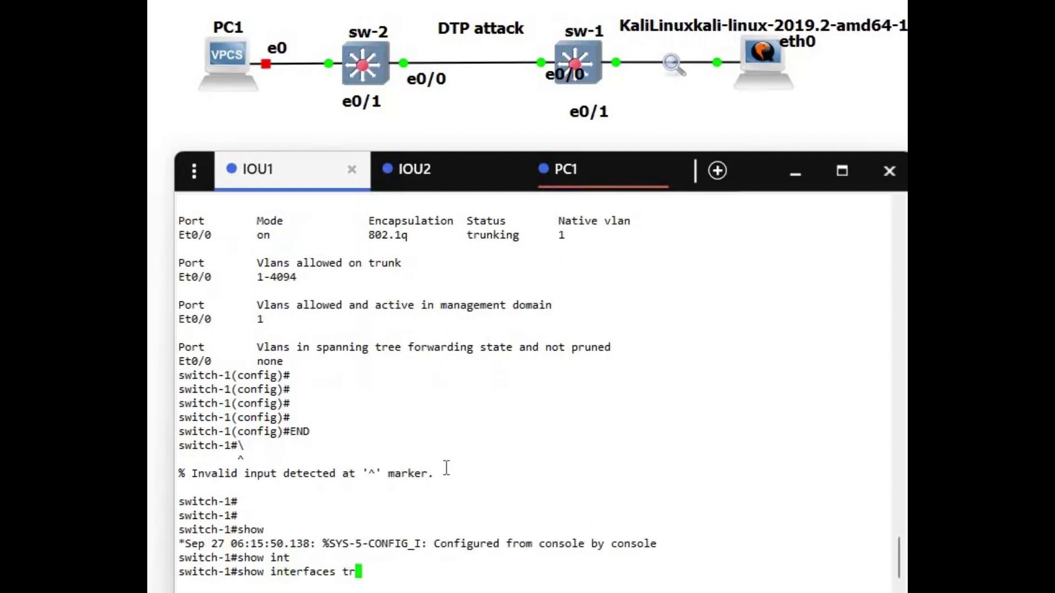
key(Tab)
key(Return)
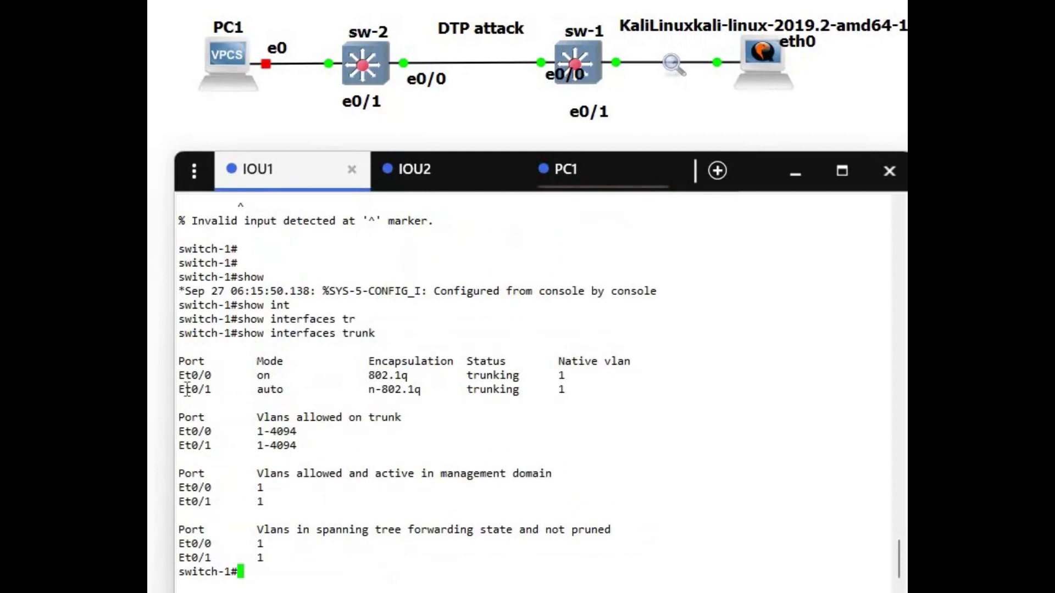
Inspect the Et0/1 row, trunking toward Kali in auto mode with n-802.1q encapsulation.
drag(186, 389, 597, 406)
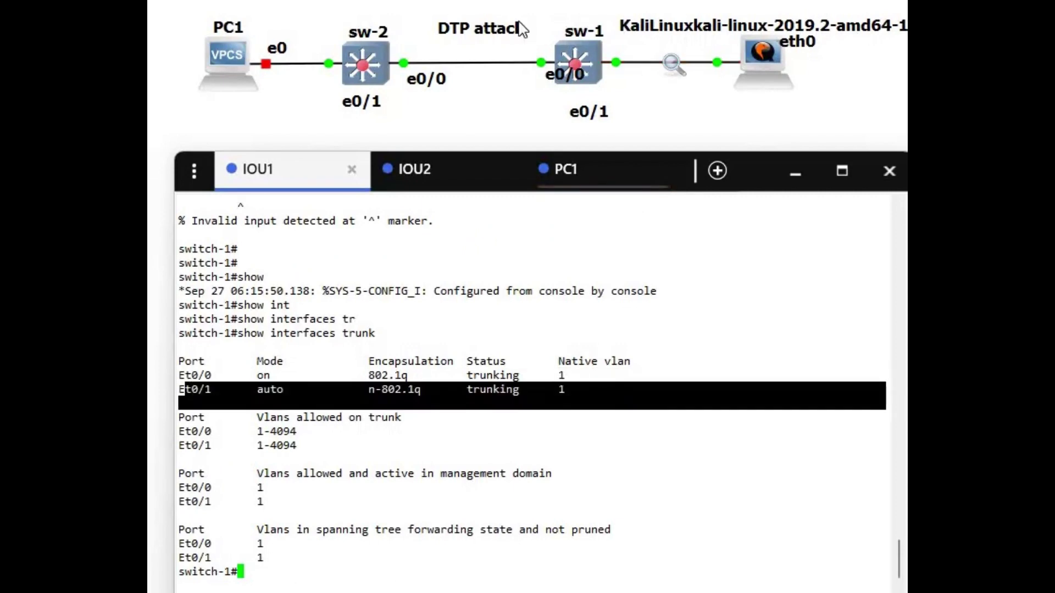
click(588, 114)
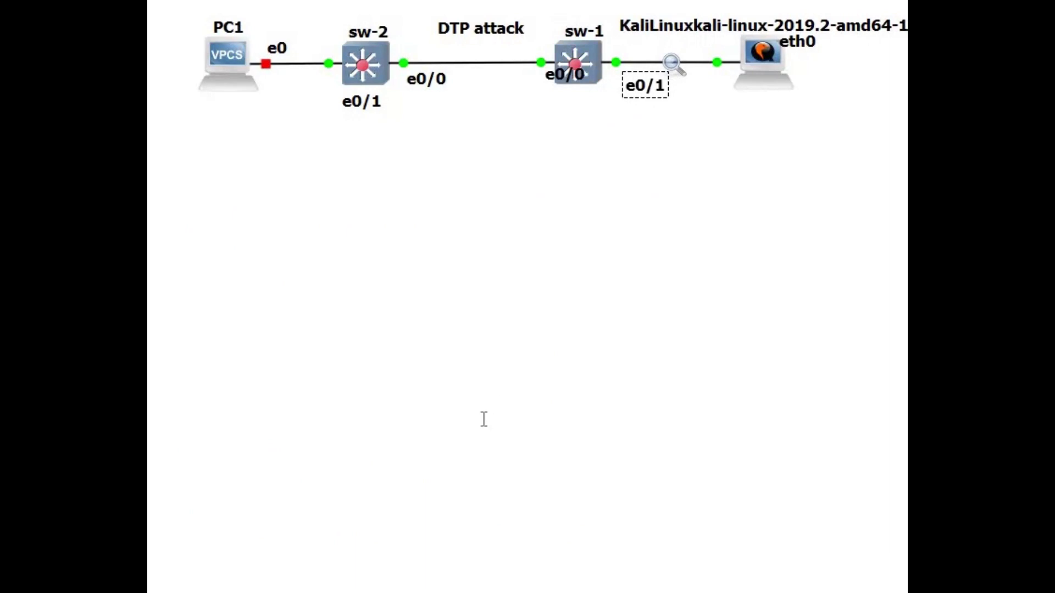
key(alt+Tab)
click(315, 379)
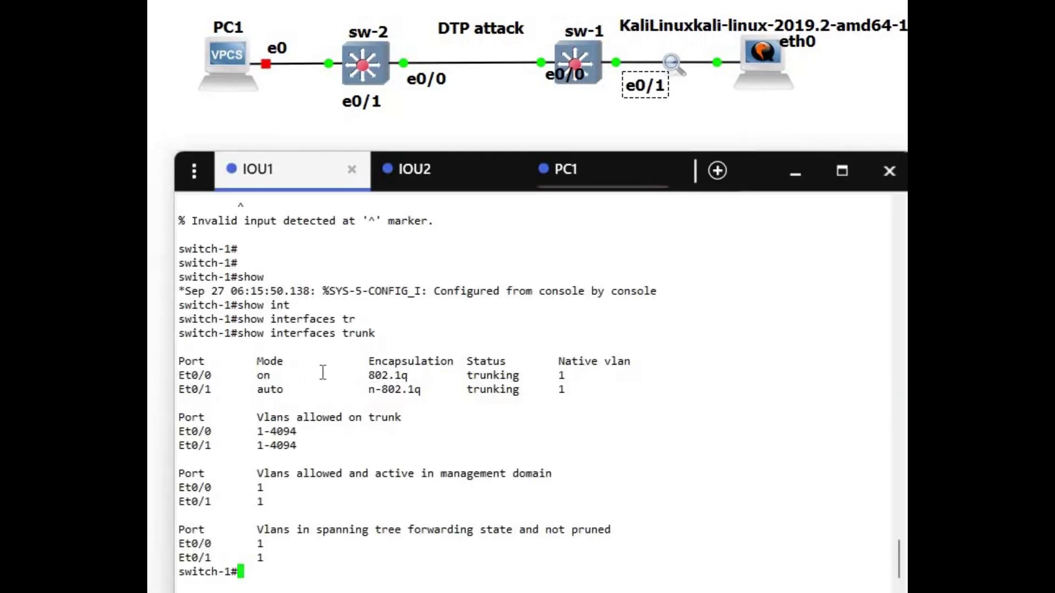
mouse_move(363, 388)
mouse_down()
mouse_move(441, 399)
mouse_move(368, 394)
mouse_move(609, 388)
mouse_up()
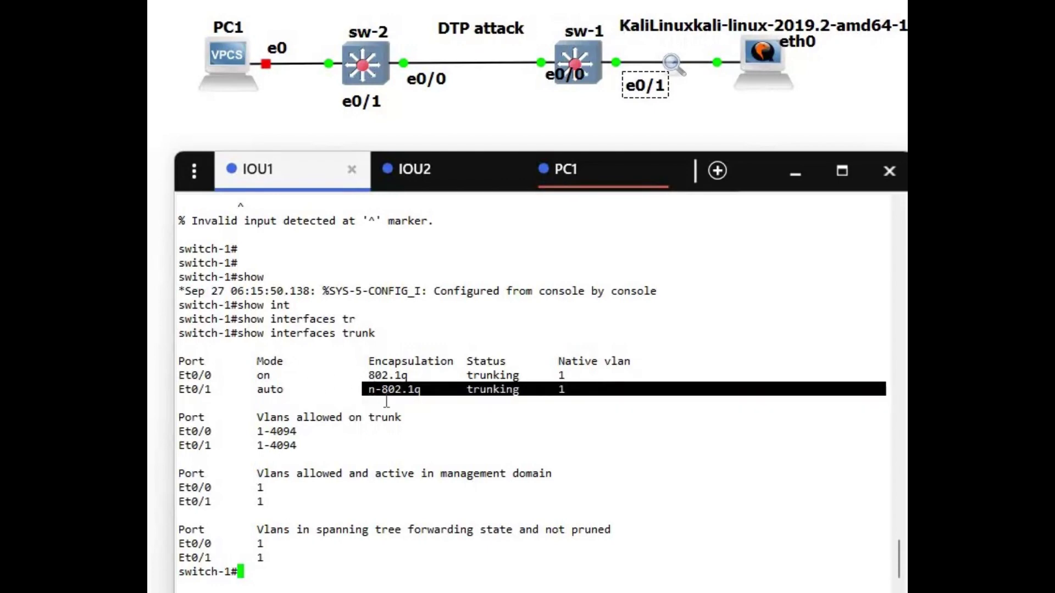
click(415, 419)
key(Return)
key(Return)
key(Return)
key(Return)
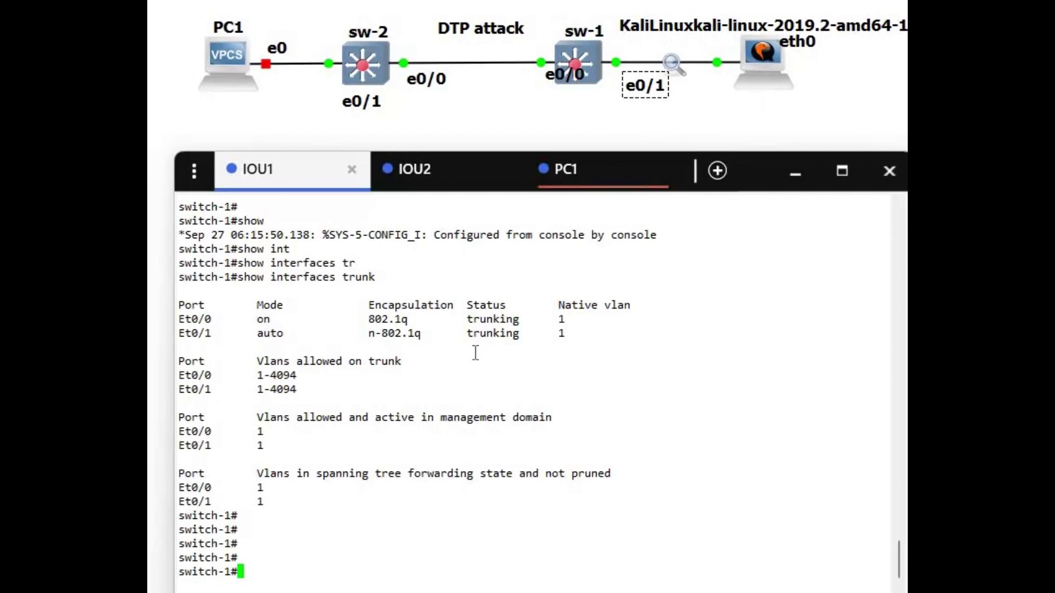
text(co)
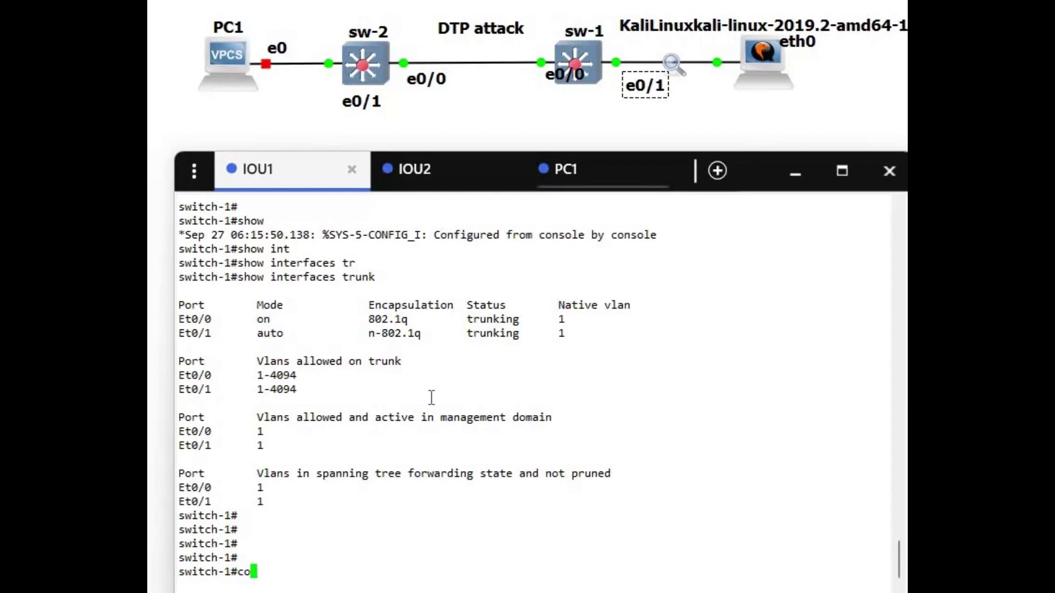
text(nf t)
Enter global configuration on switch-1 and configure interface Ethernet 0/1.
key(Return)
key(Return)
key(Return)
key(Return)
key(Return)
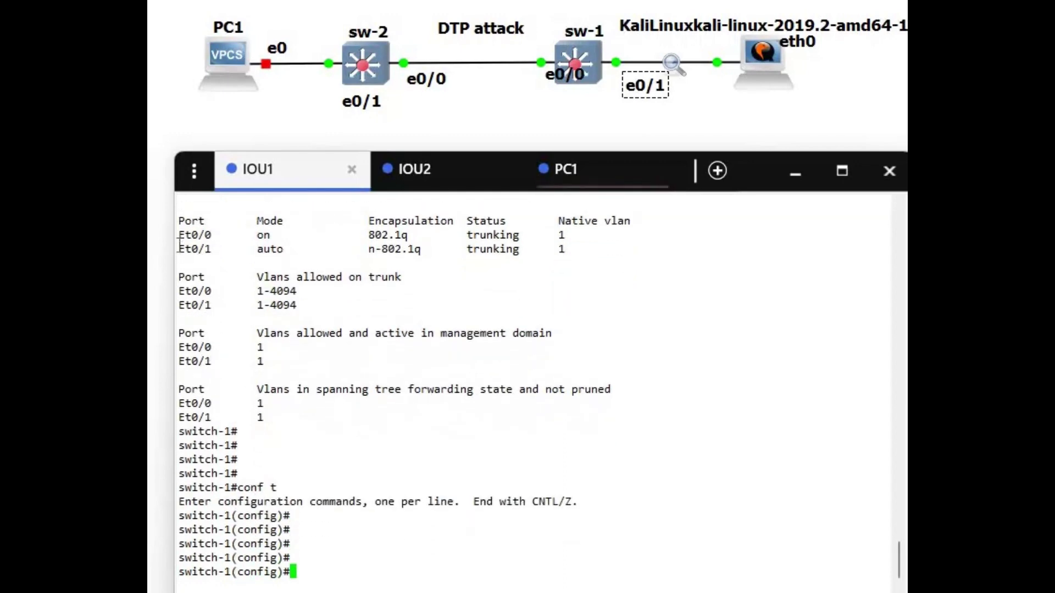
drag(178, 247, 295, 247)
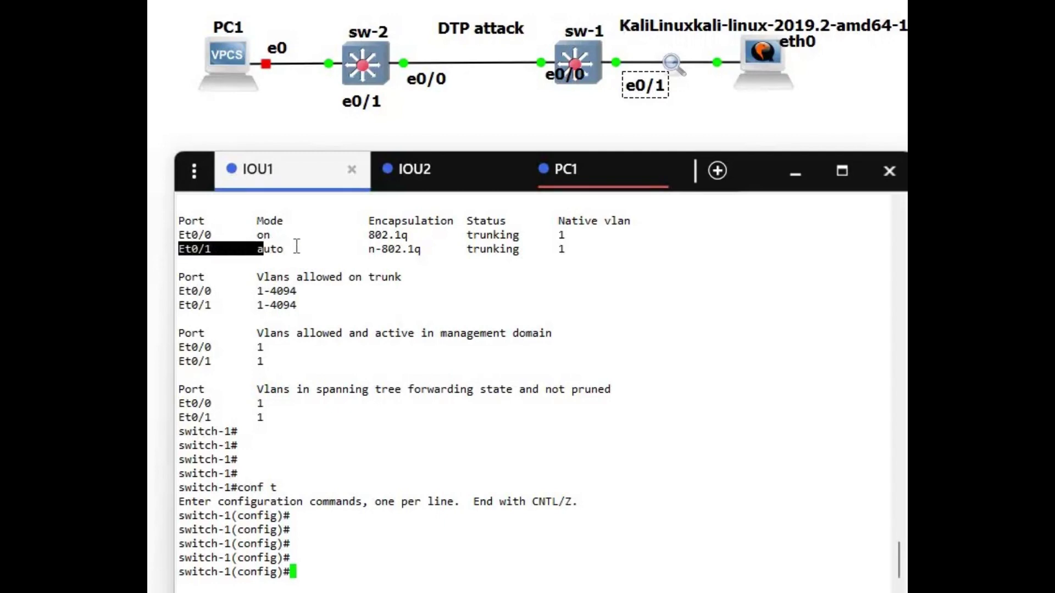
click(415, 492)
text(i)
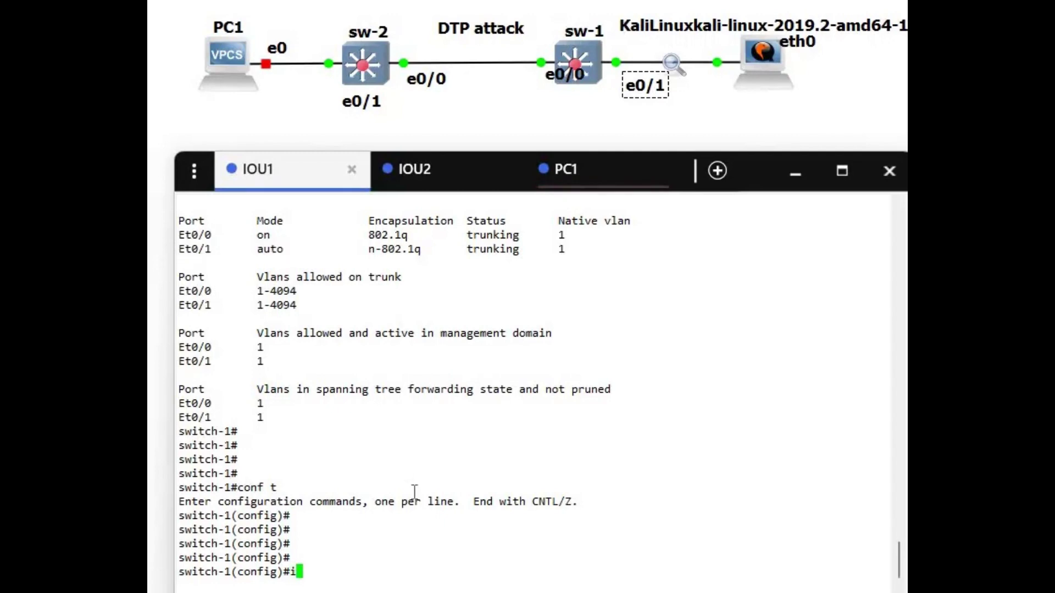
text(nt)
key(Tab)
text(eth)
key(Tab)
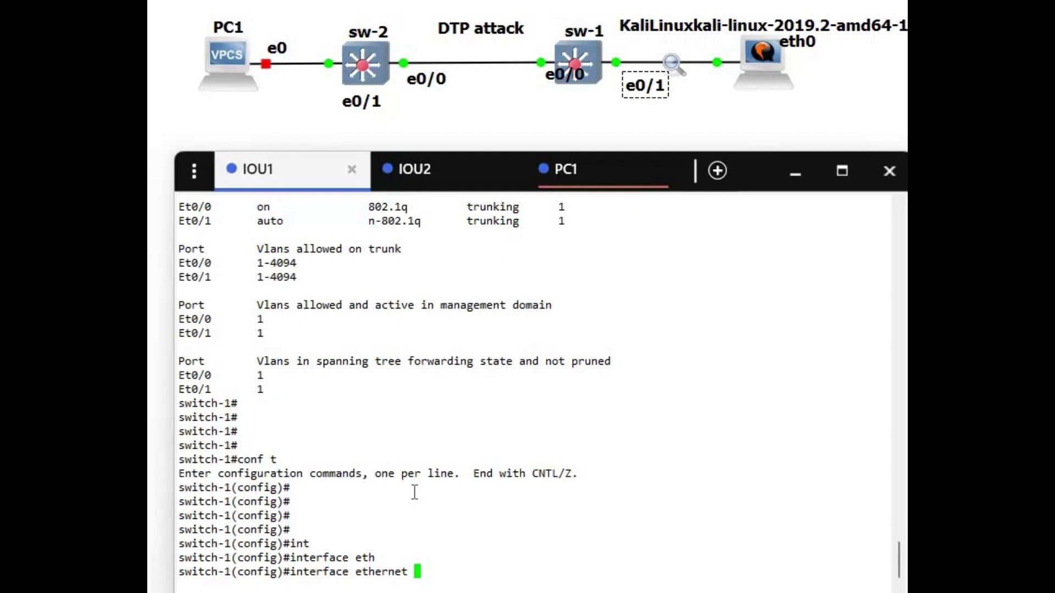
text(0/1)
key(Return)
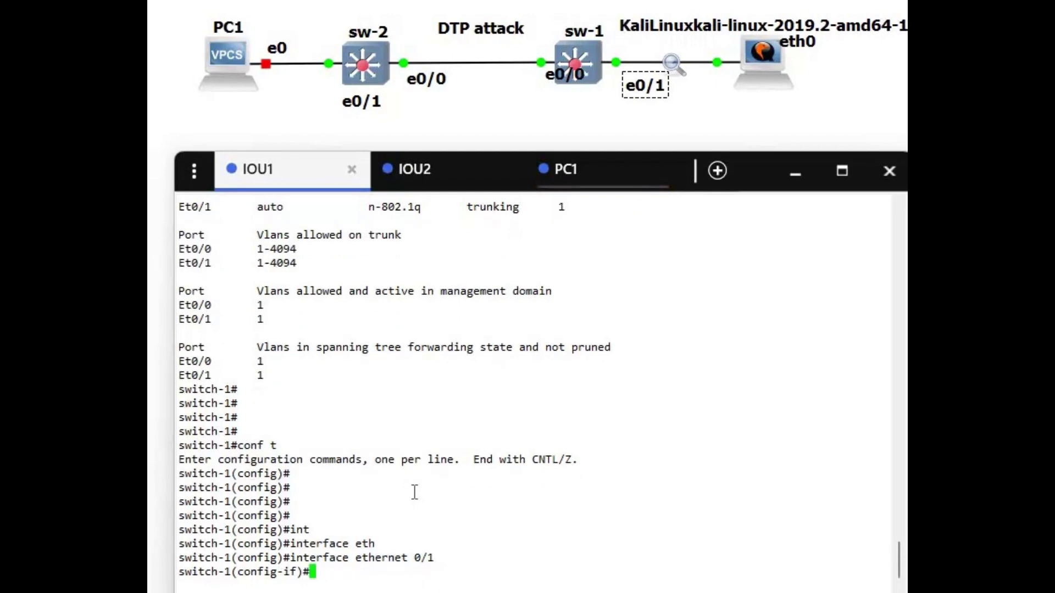
text(swi)
Find nonegotiate in the switchport help and try it on Et0/1; it's rejected for dynamic mode.
key(Tab)
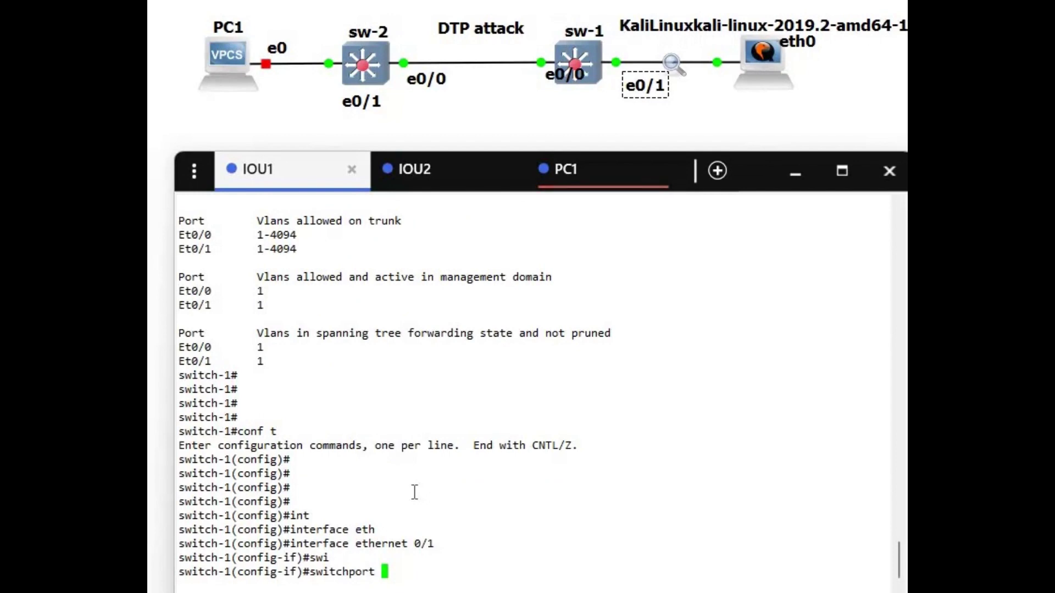
text(?)
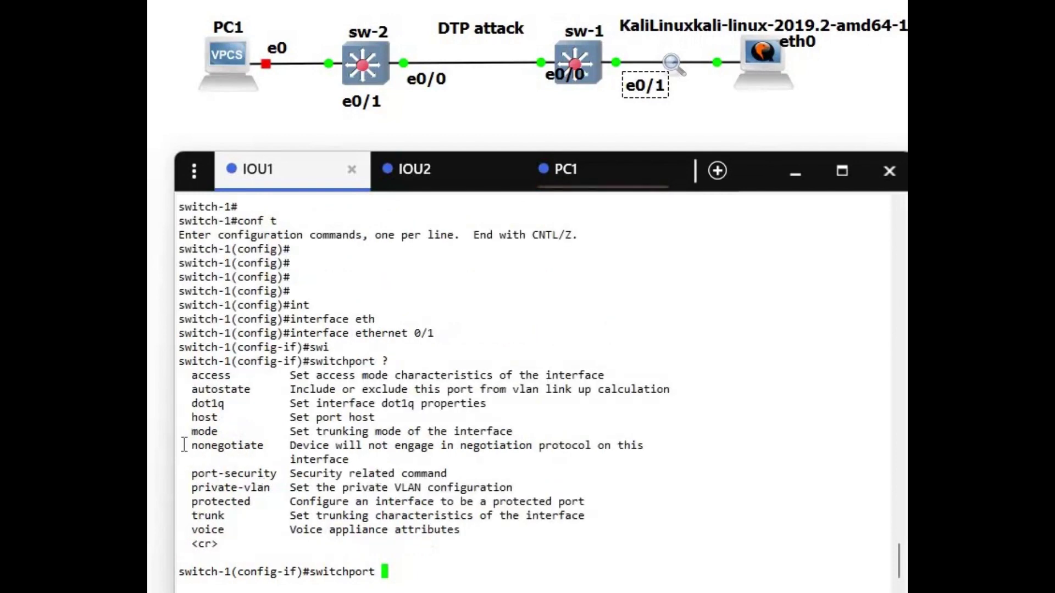
drag(288, 445, 187, 445)
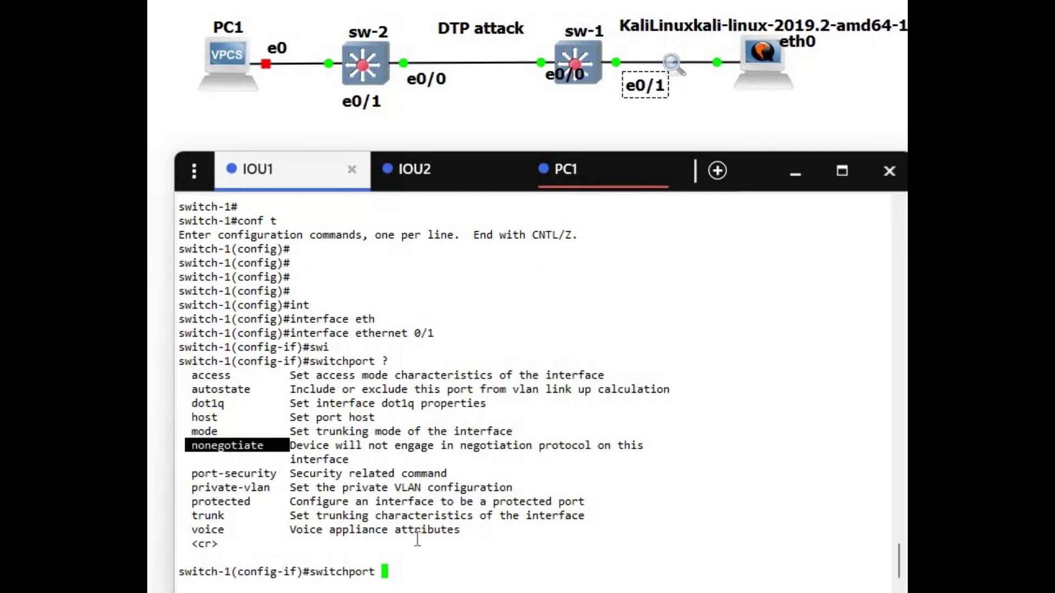
click(414, 564)
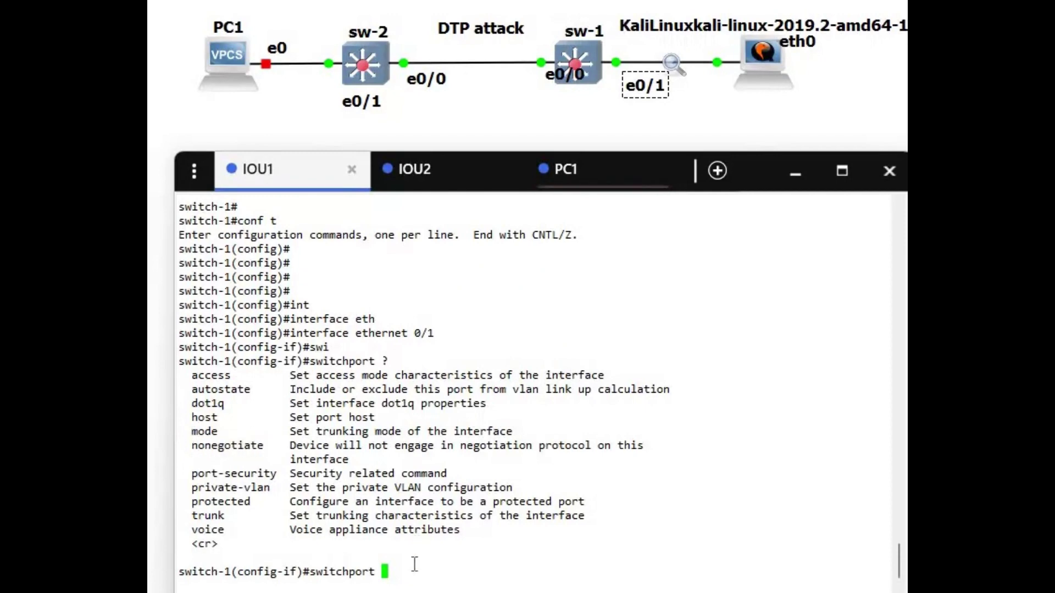
text(none)
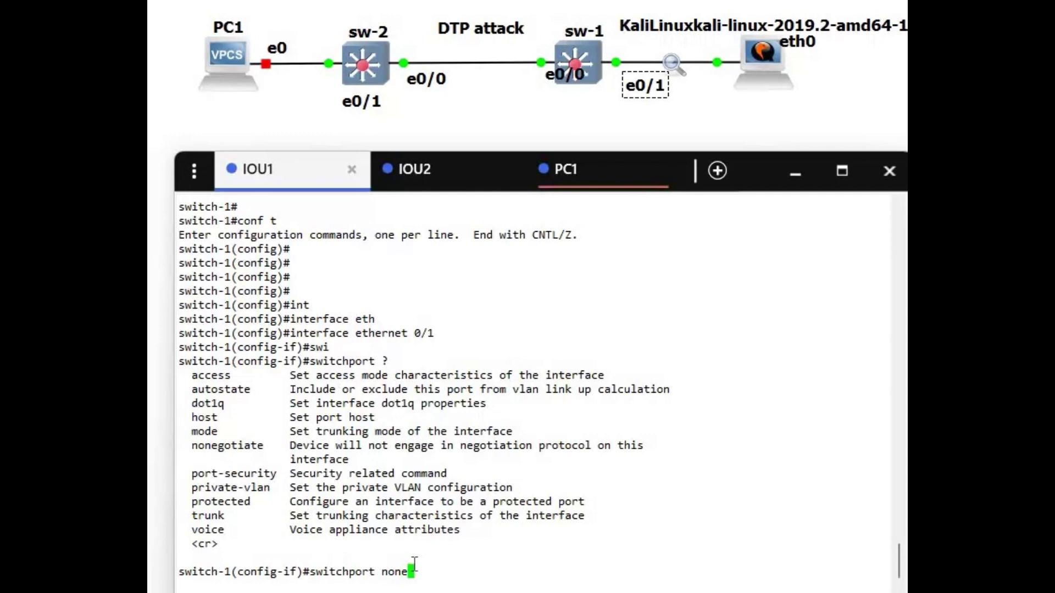
text(got)
text(iate)
key(Return)
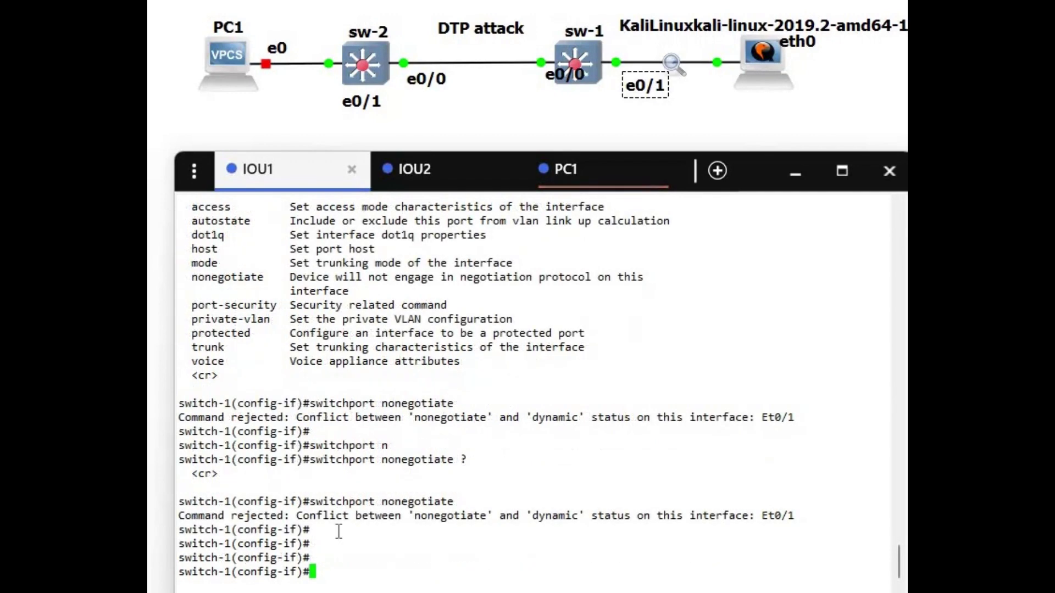
Set Et0/1 to switchport mode access.
key(Return)
key(Return)
key(Return)
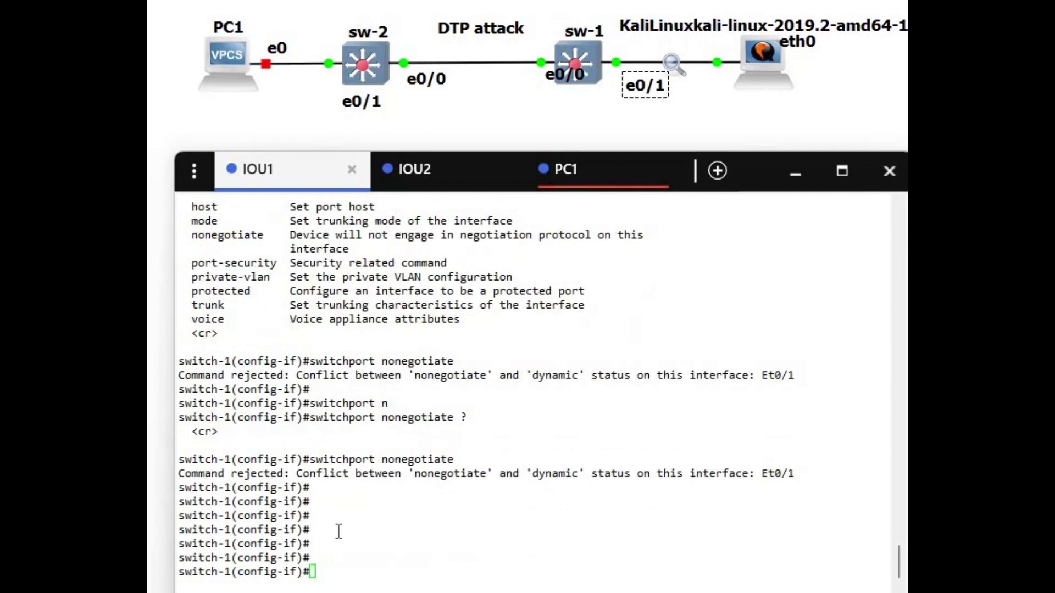
text(swi)
key(Tab)
text(mo)
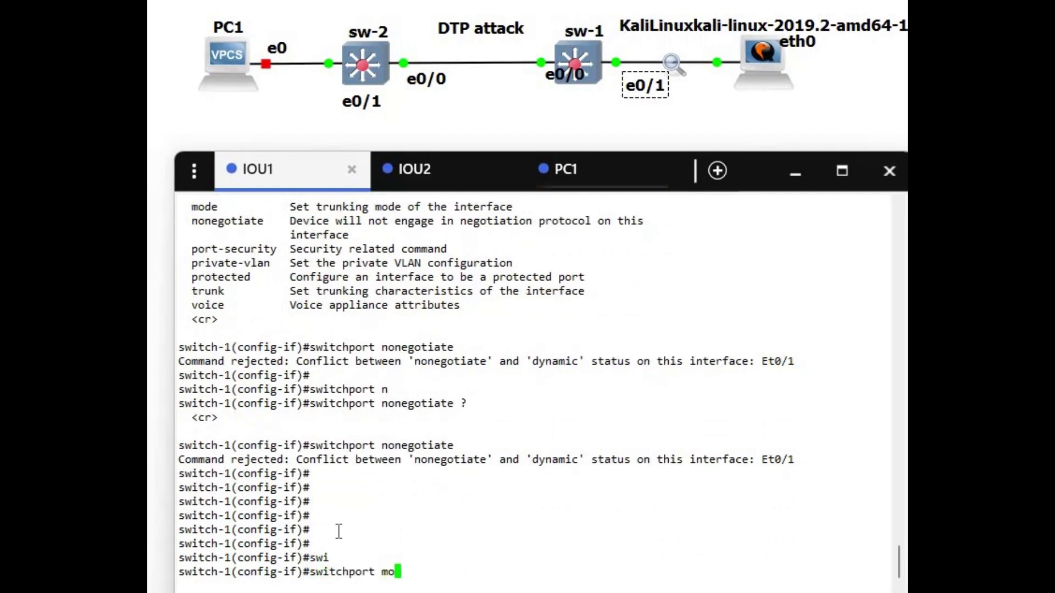
key(Tab)
text(acc)
key(Tab)
key(Return)
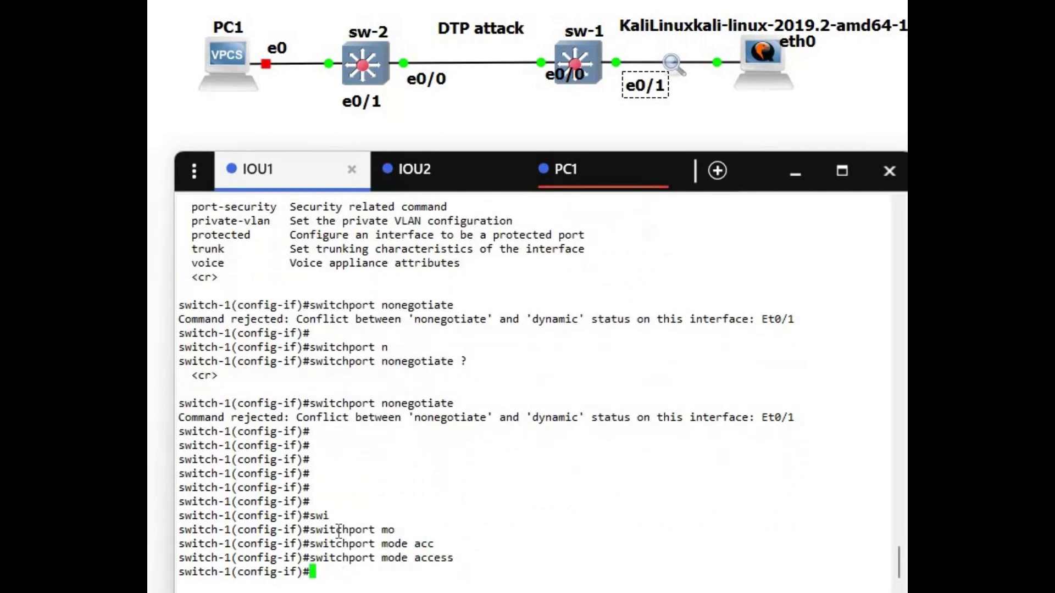
text(sw)
Disable trunk negotiation on Et0/1 with switchport nonegotiate, then end configuration.
key(Tab)
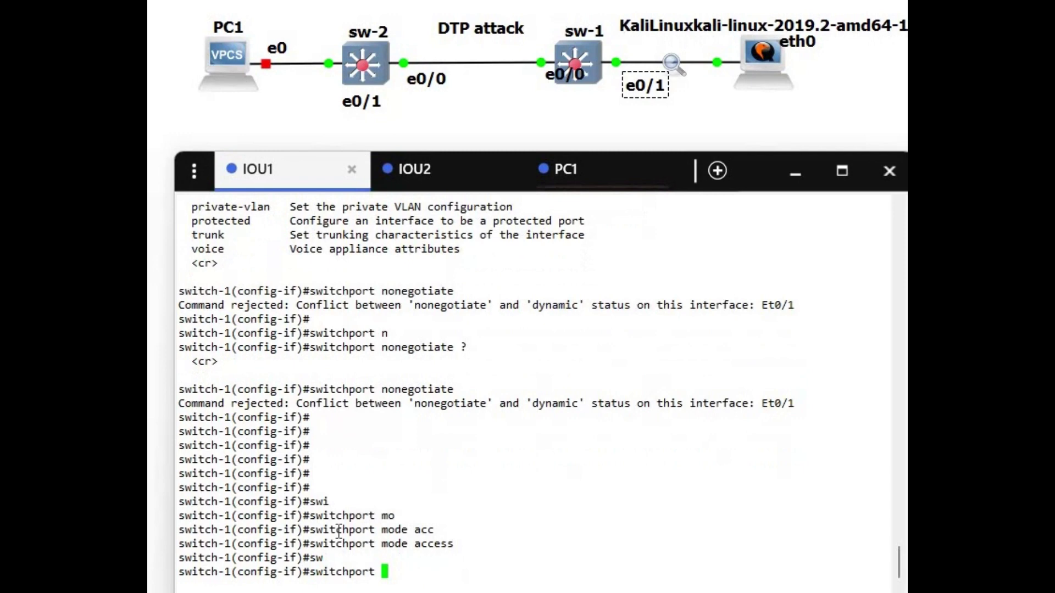
text(n)
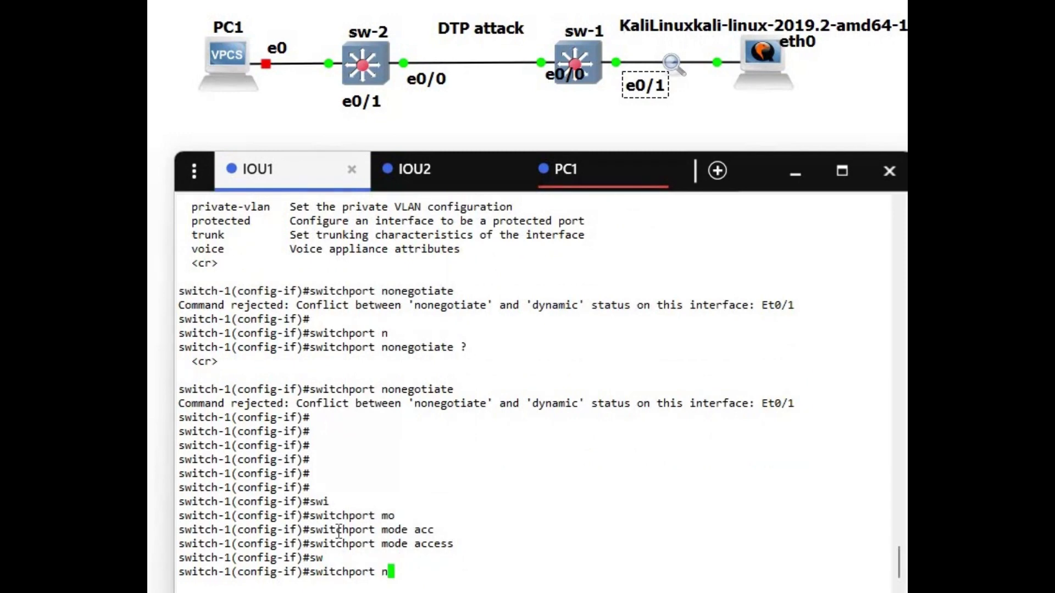
text(o)
key(Tab)
key(Return)
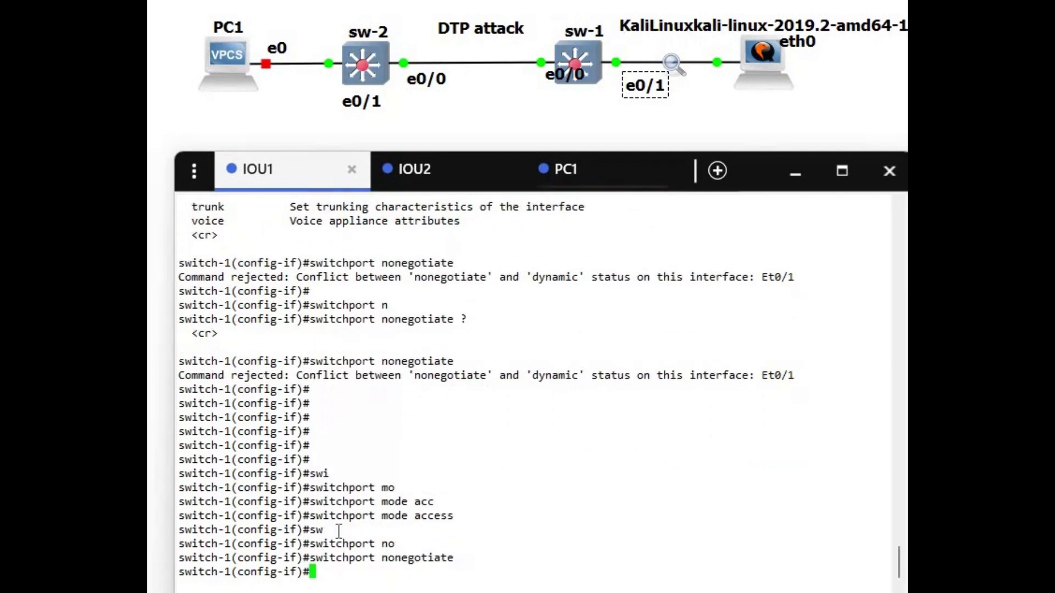
key(Return)
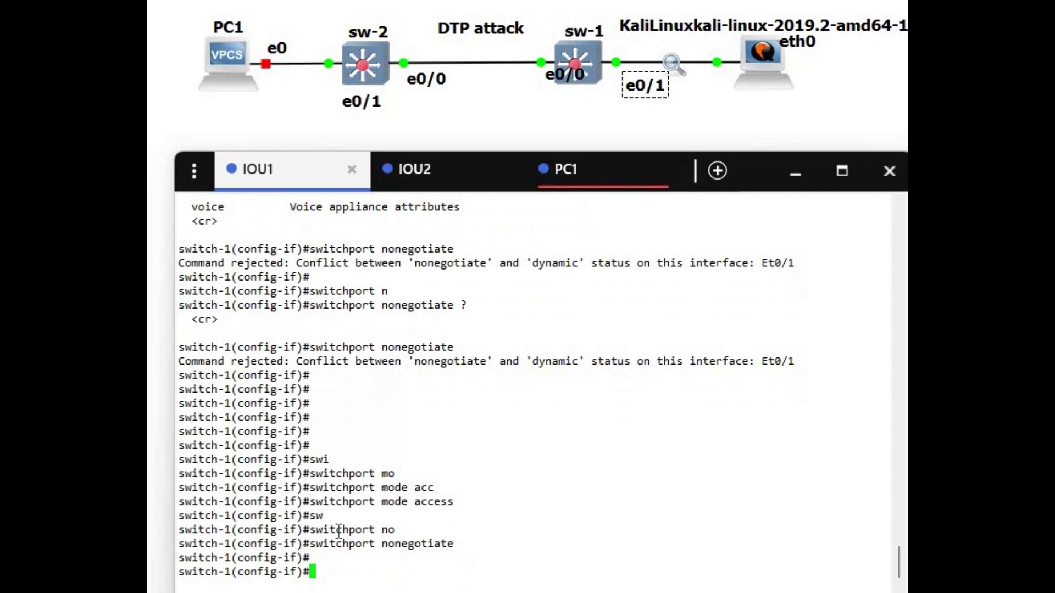
text(end)
key(Return)
key(Return)
key(Return)
key(Return)
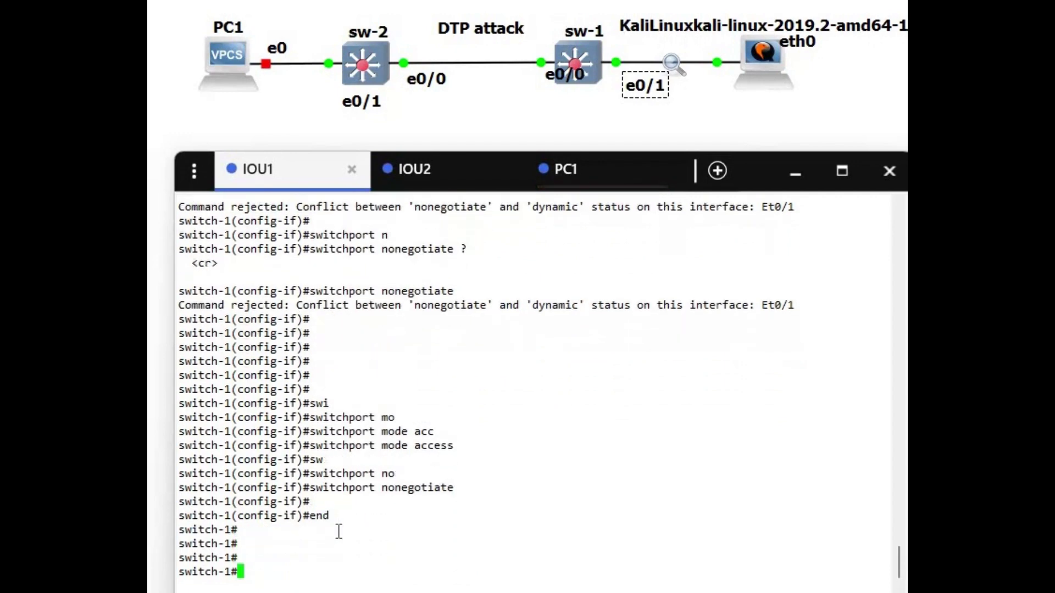
text(show int)
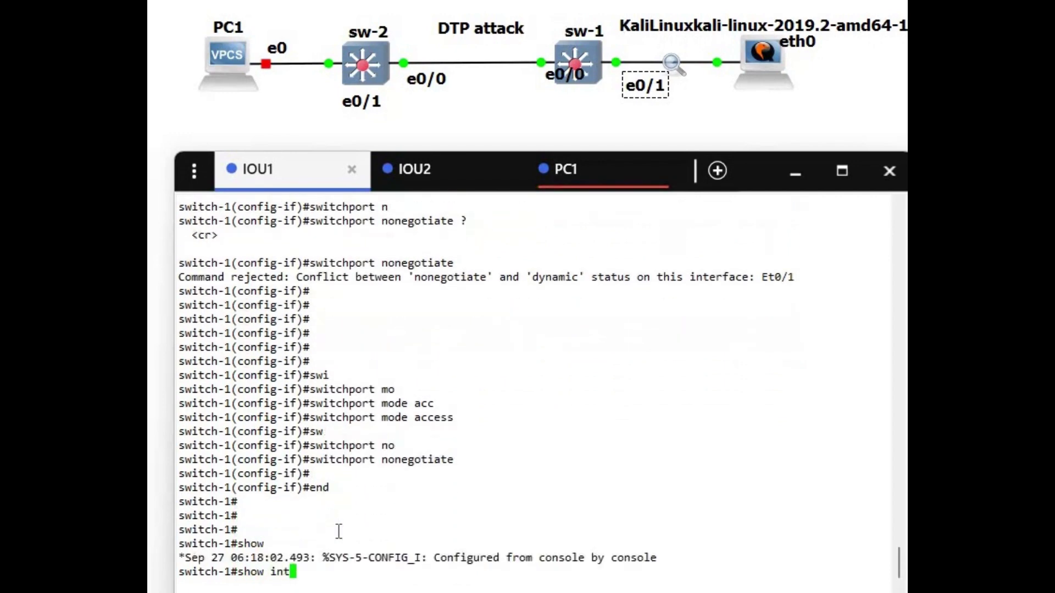
Run show interfaces trunk and confirm only Et0/0 trunks with 802.1q.
key(Tab)
text(tr)
key(Tab)
key(Return)
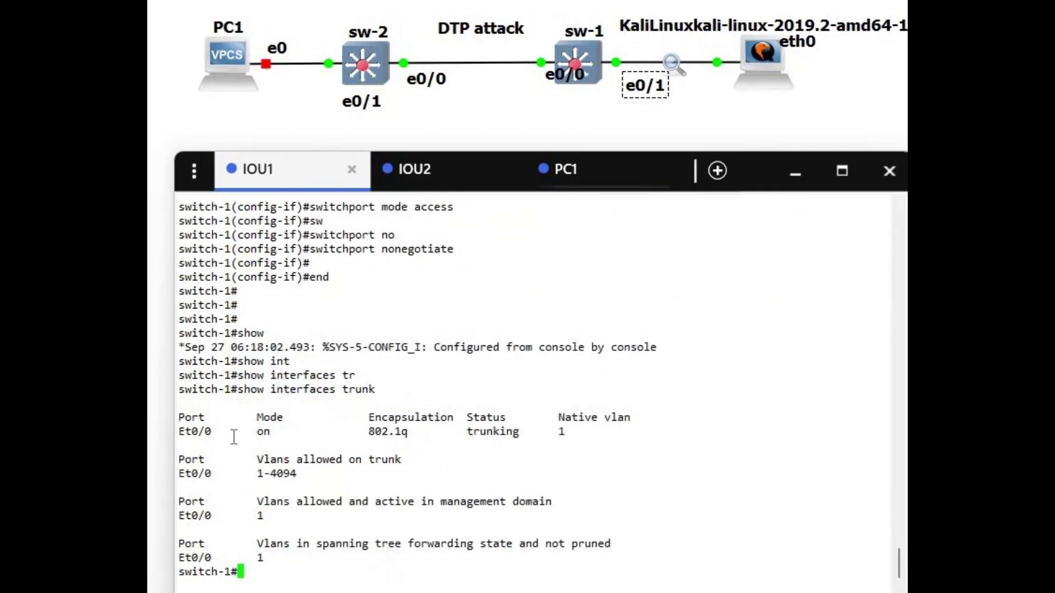
triple_click(215, 431)
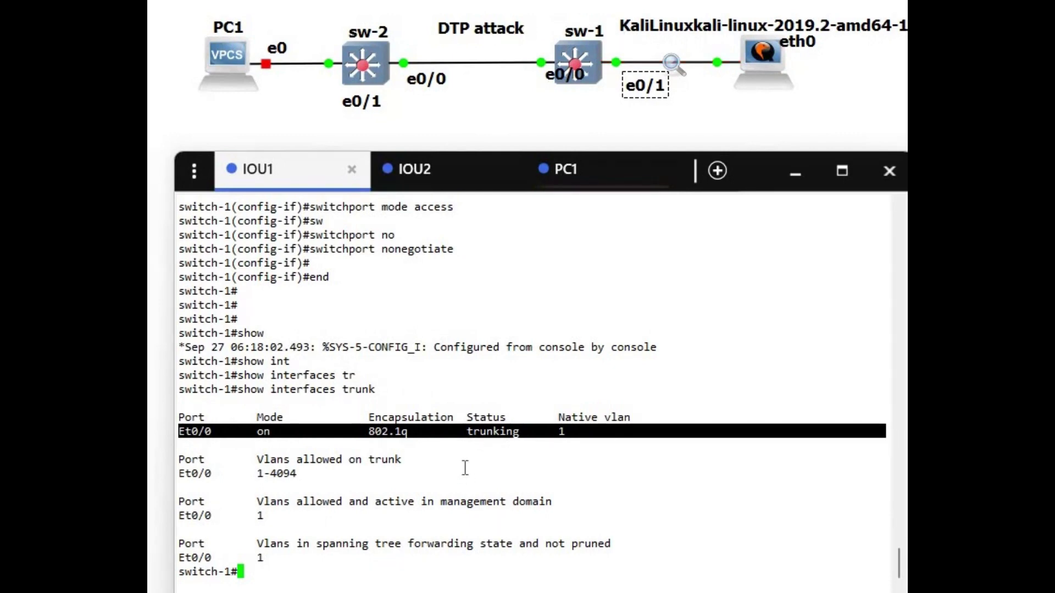
key(Return)
key(Return)
key(Return)
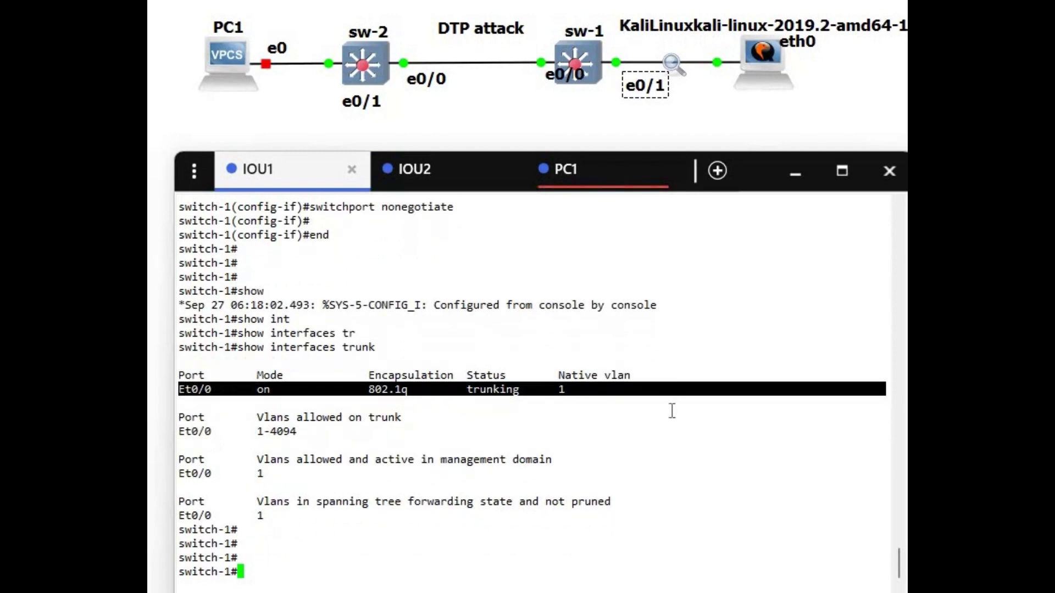